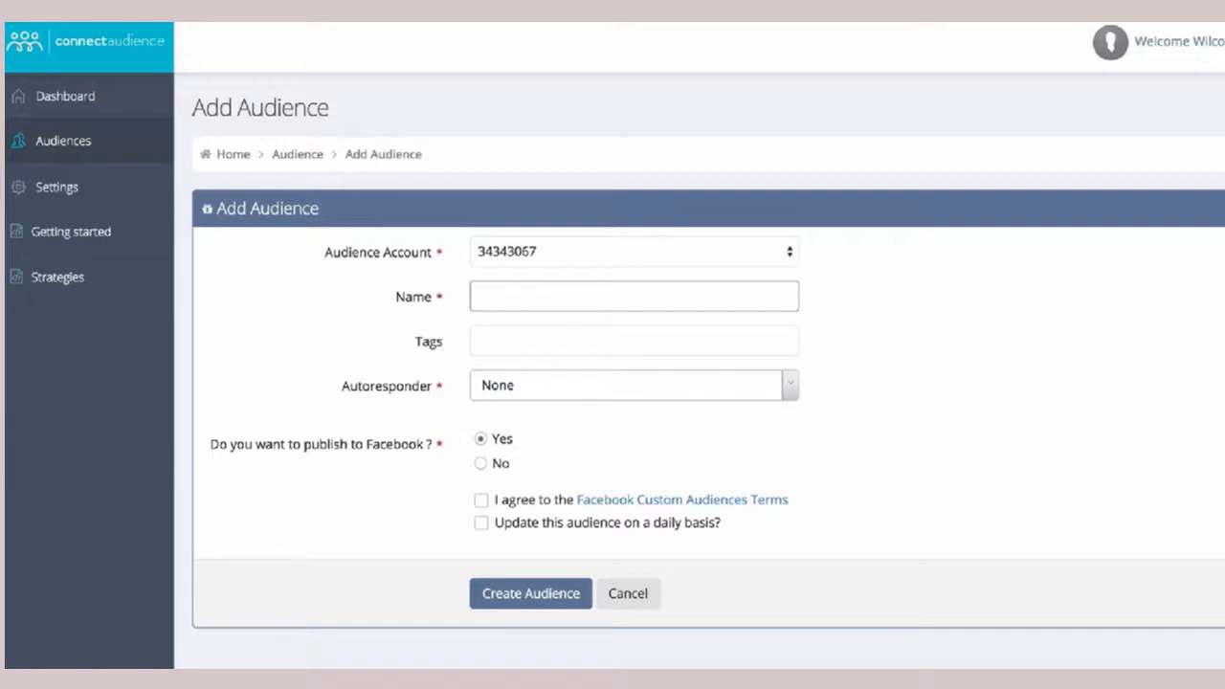
# Step: Name the new audience "Audience Test" and add the zosocial tag
pyautogui.click(827, 332)
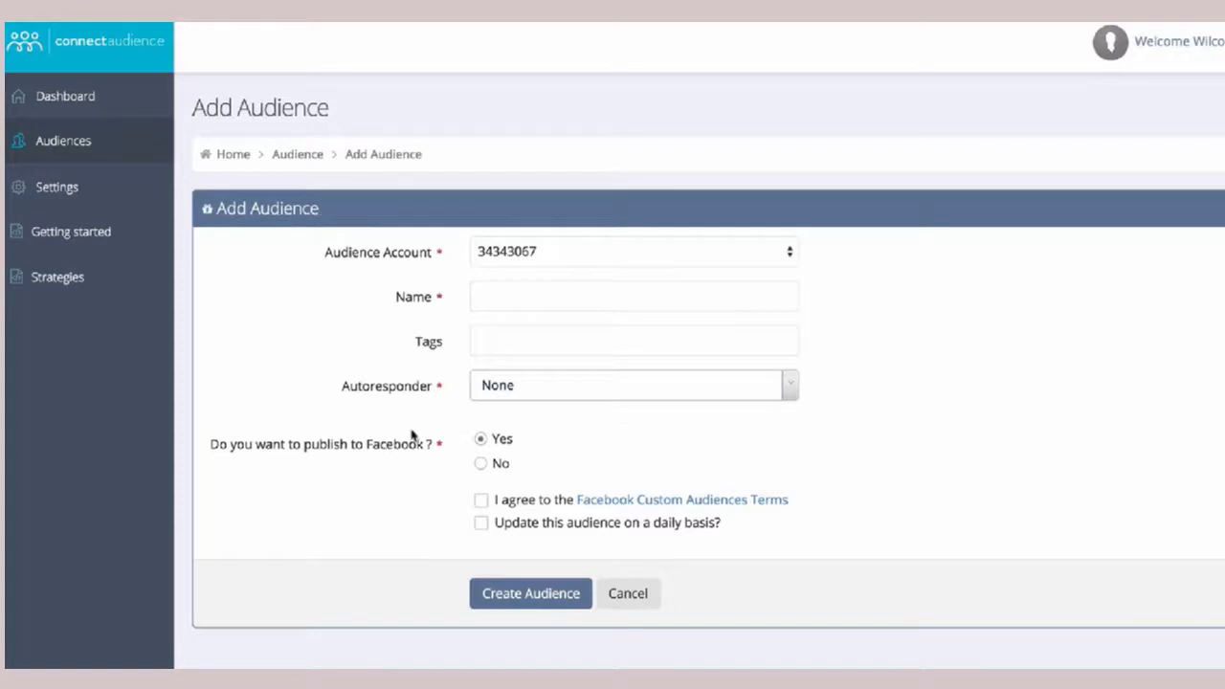
pyautogui.click(547, 297)
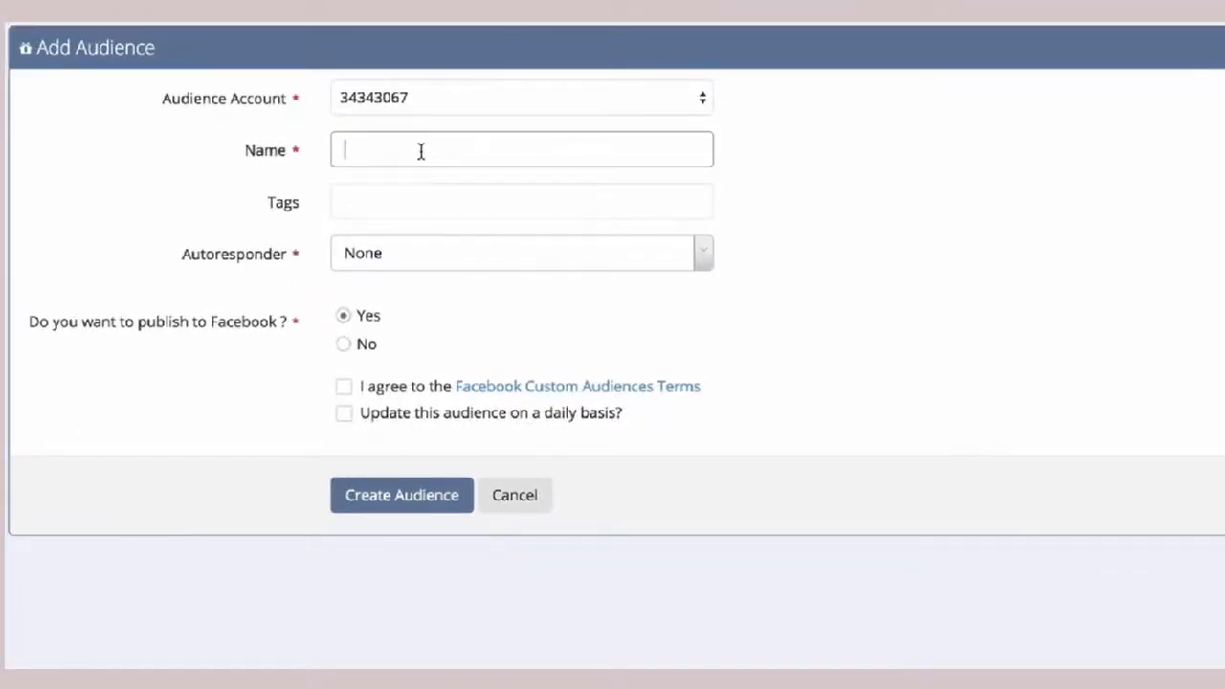
pyautogui.write('Audience Test')
pyautogui.click(392, 194)
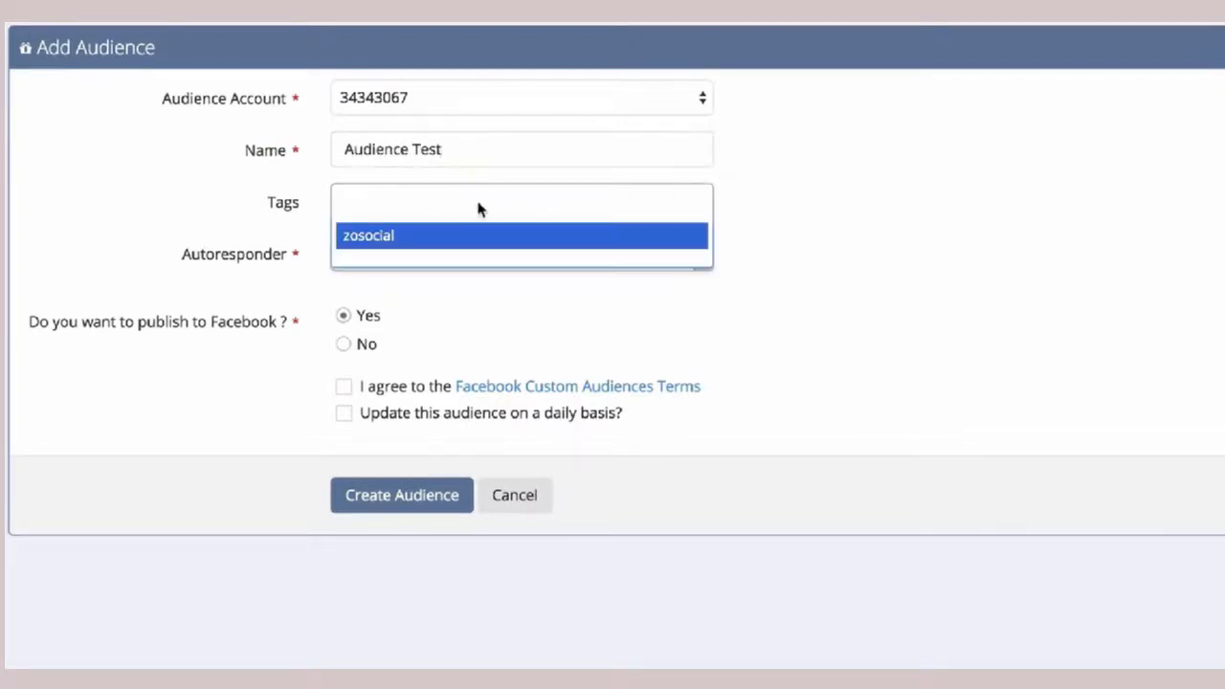
pyautogui.click(391, 239)
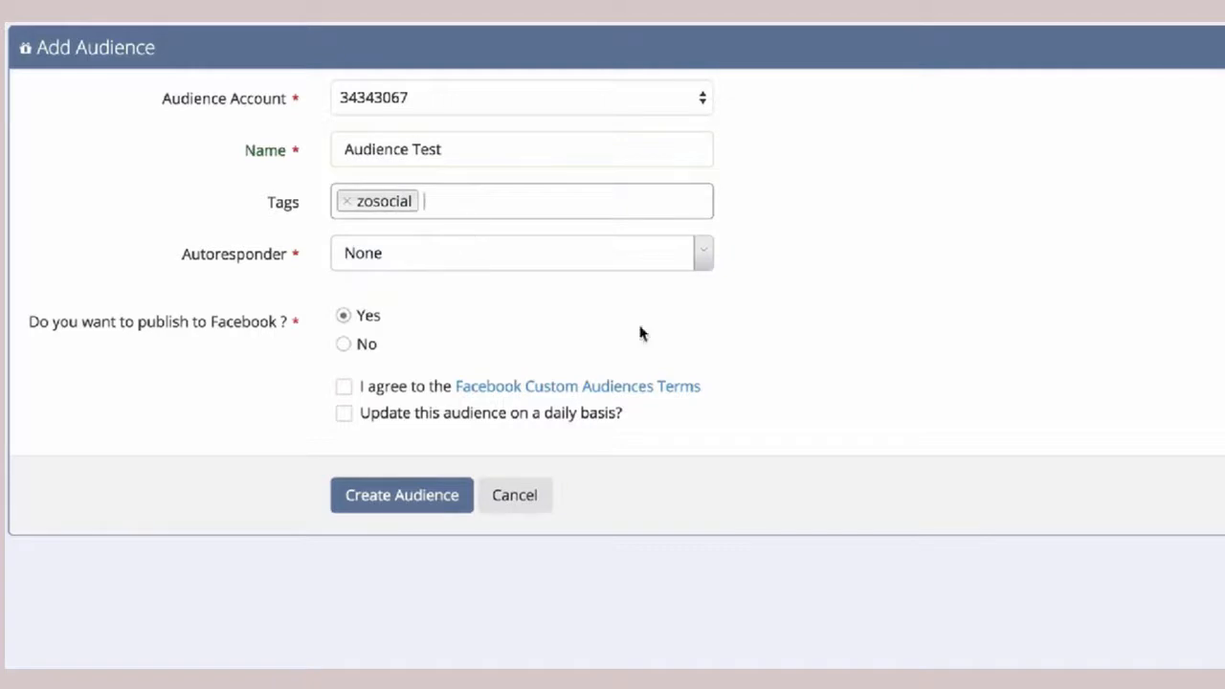
# Step: Choose GetResponse as the autoresponder and filter for contacts subscribed to the clients_zosocial email list
pyautogui.click(678, 265)
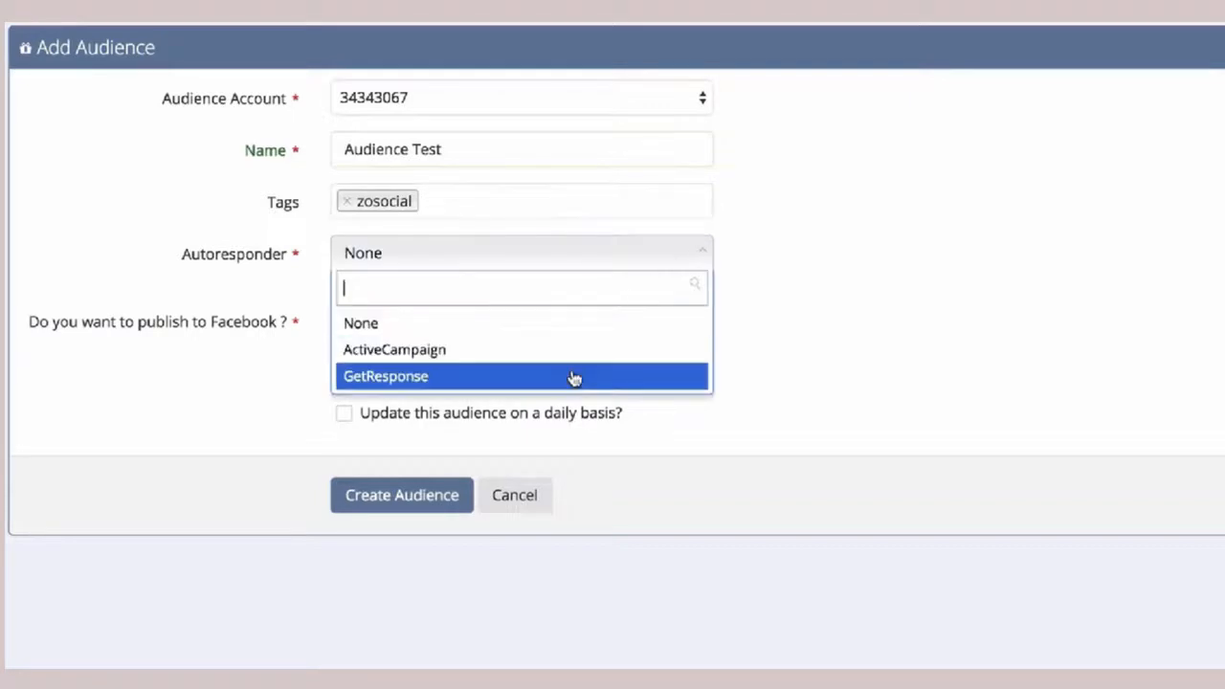
pyautogui.click(575, 377)
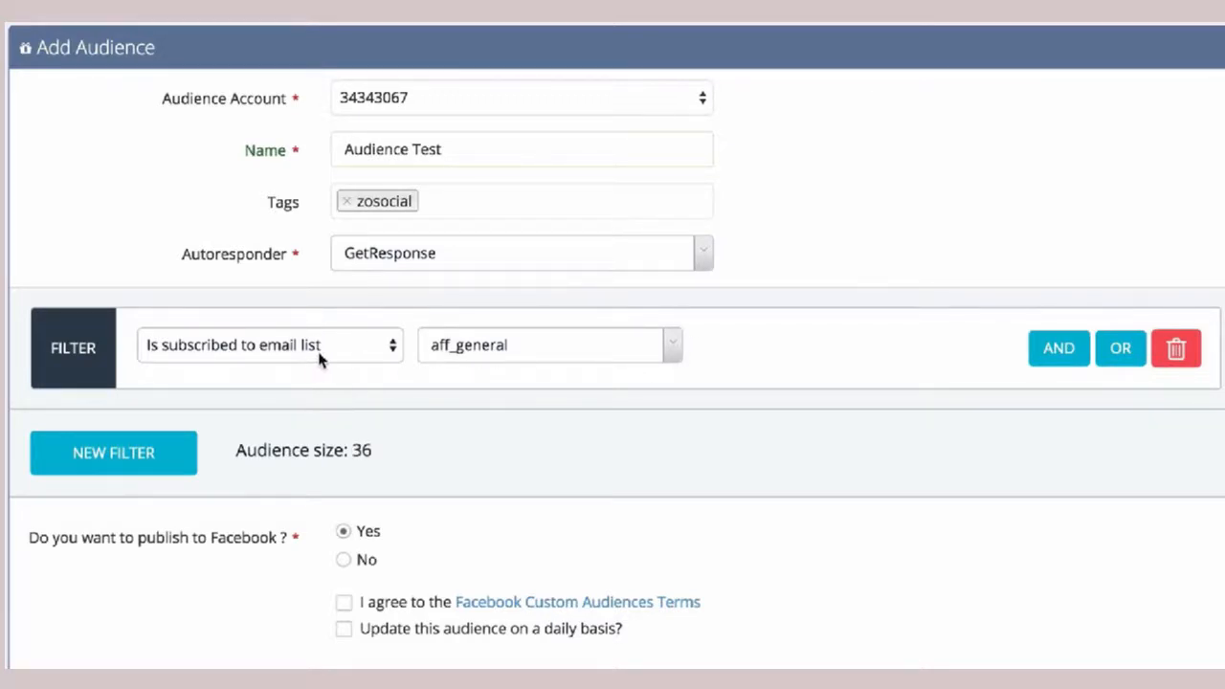
pyautogui.click(511, 348)
pyautogui.write('zos')
pyautogui.press('Return')
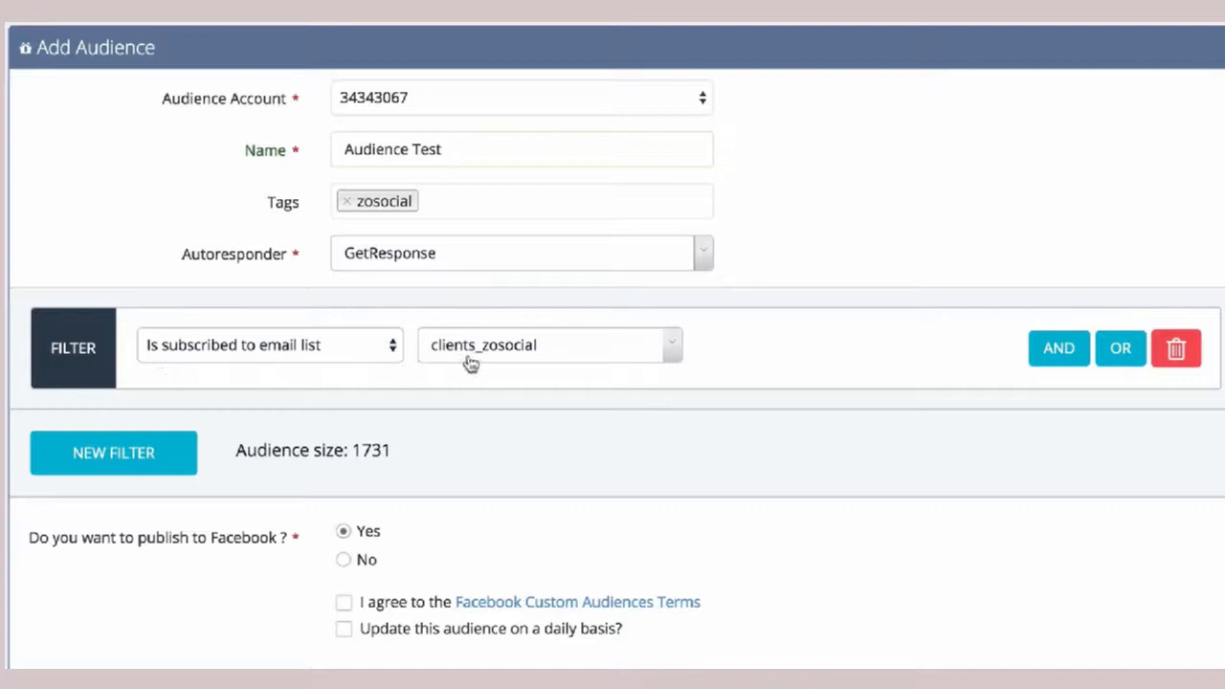
# Step: Add an OR condition to the filter for contacts subscribed to the clients_videoskin email list
pyautogui.click(1120, 348)
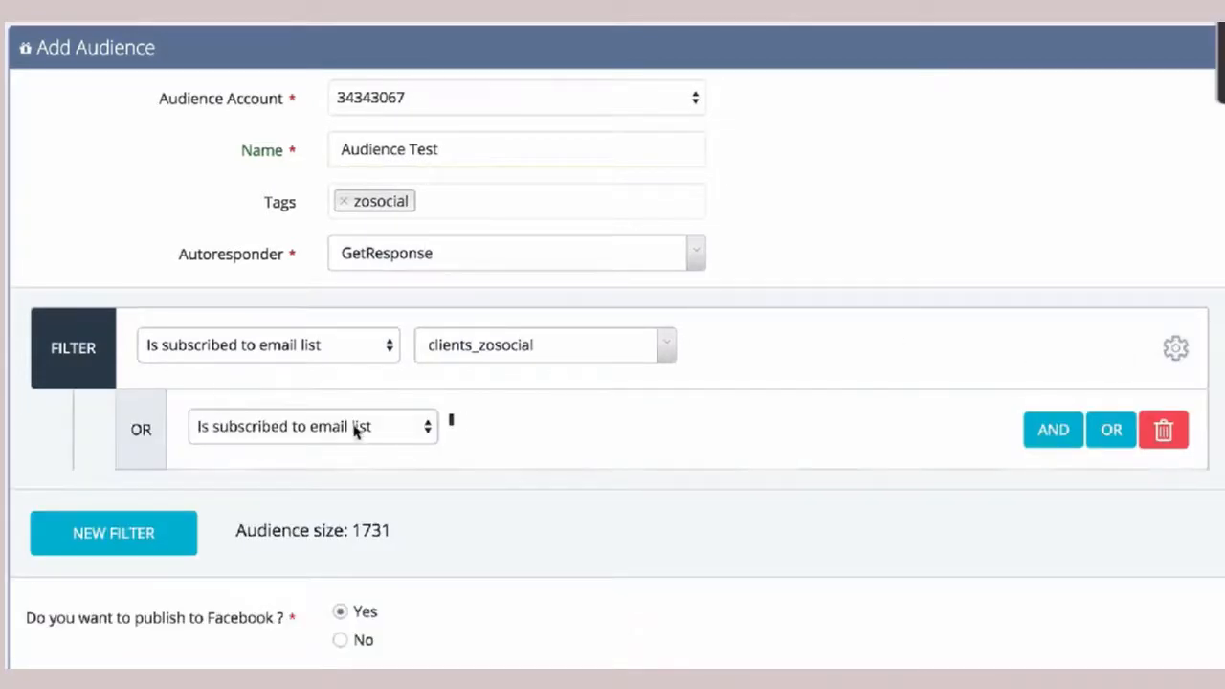
pyautogui.click(561, 427)
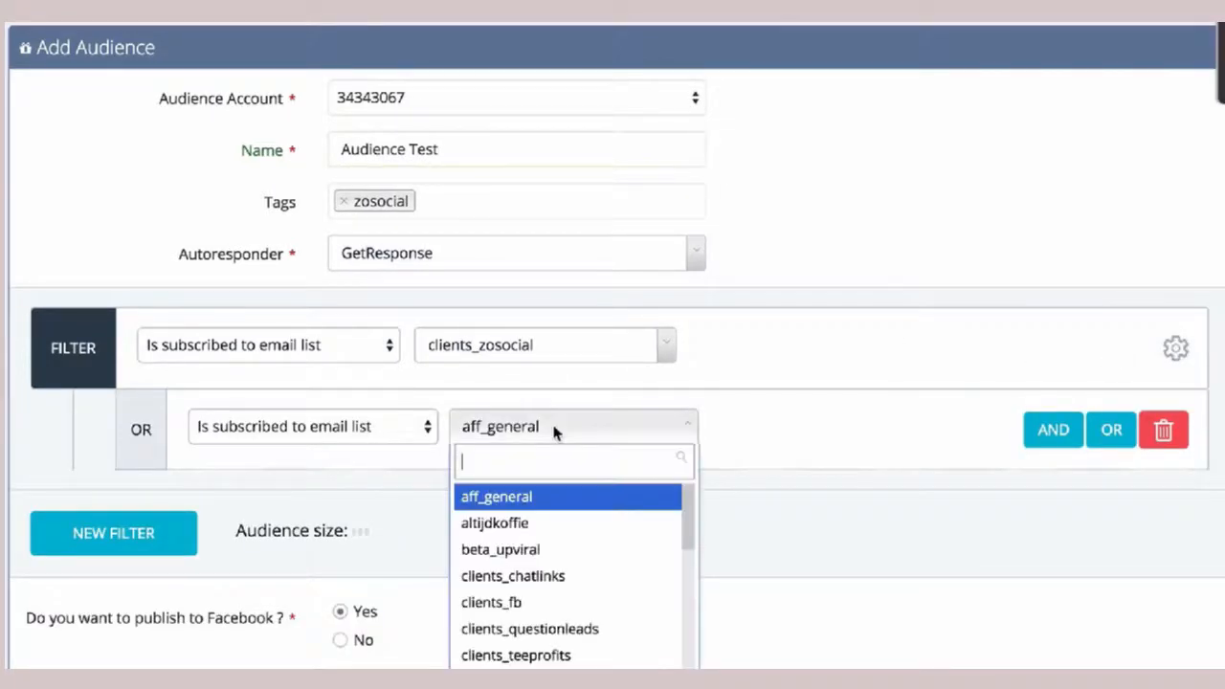
pyautogui.write('vid')
pyautogui.press('Return')
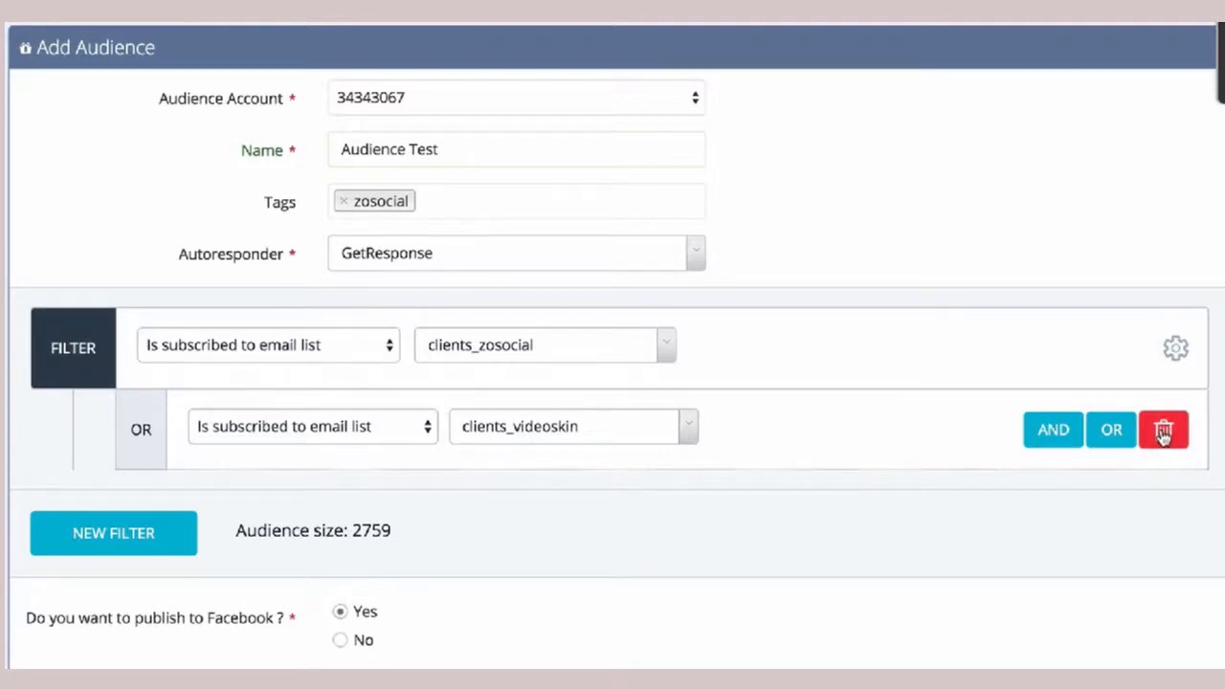
# Step: Add an AND condition to the filter and delete the clients_videoskin OR condition
pyautogui.click(1055, 430)
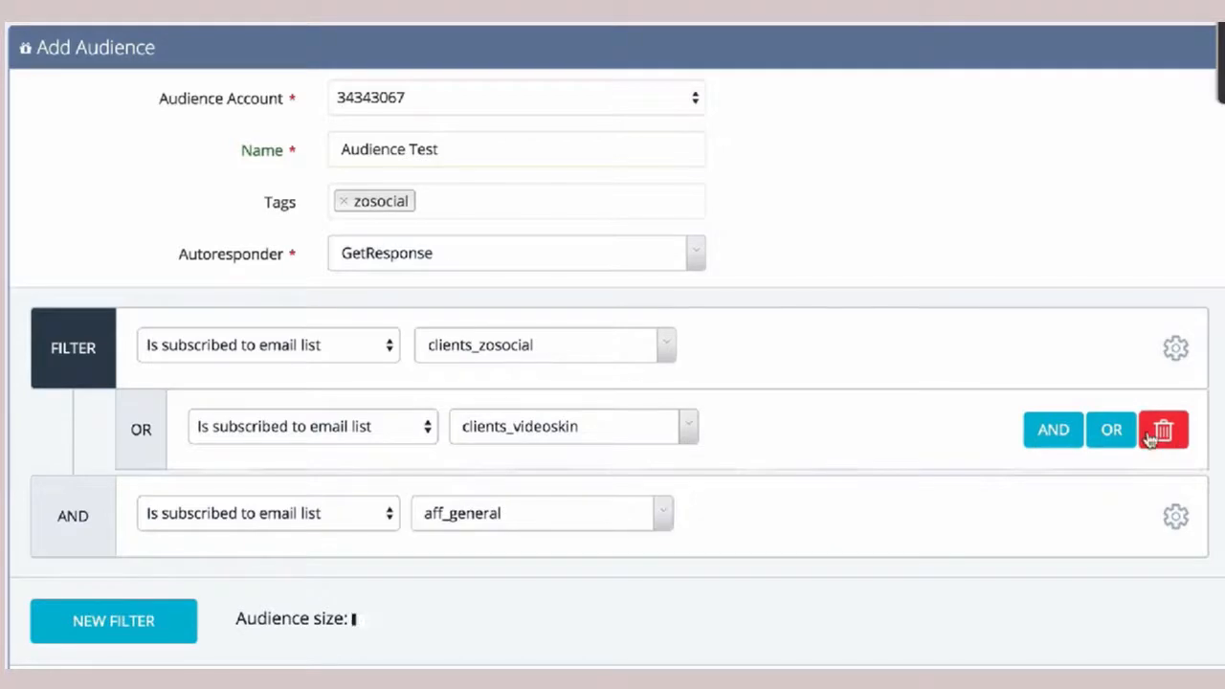
pyautogui.click(1164, 429)
pyautogui.click(1187, 135)
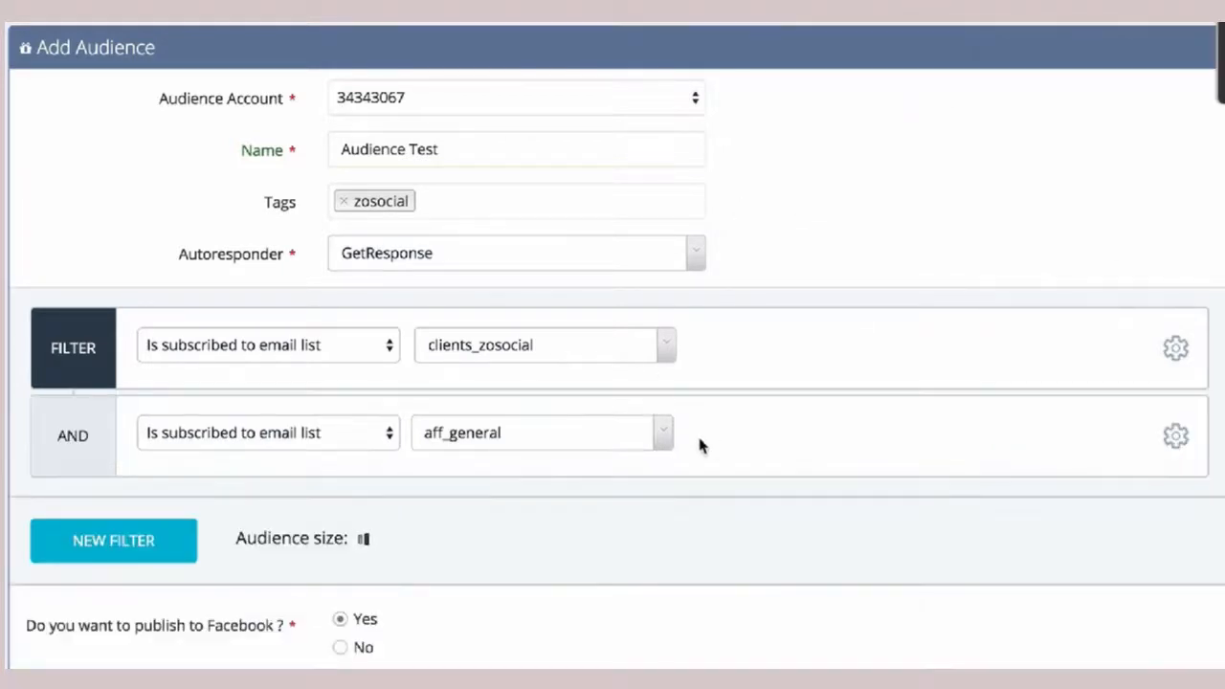
# Step: Set the AND condition's email list to clients_videoskin
pyautogui.click(430, 435)
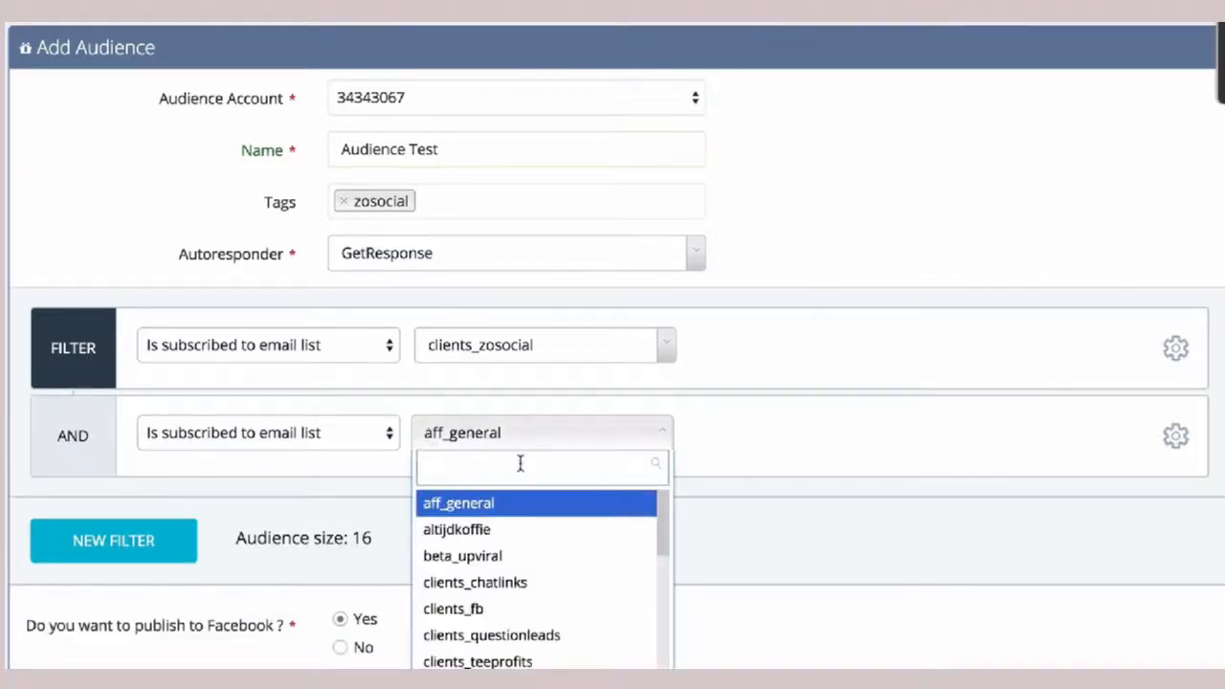
pyautogui.write('clei')
pyautogui.press('BackSpace')
pyautogui.press('BackSpace')
pyautogui.press('BackSpace')
pyautogui.press('BackSpace')
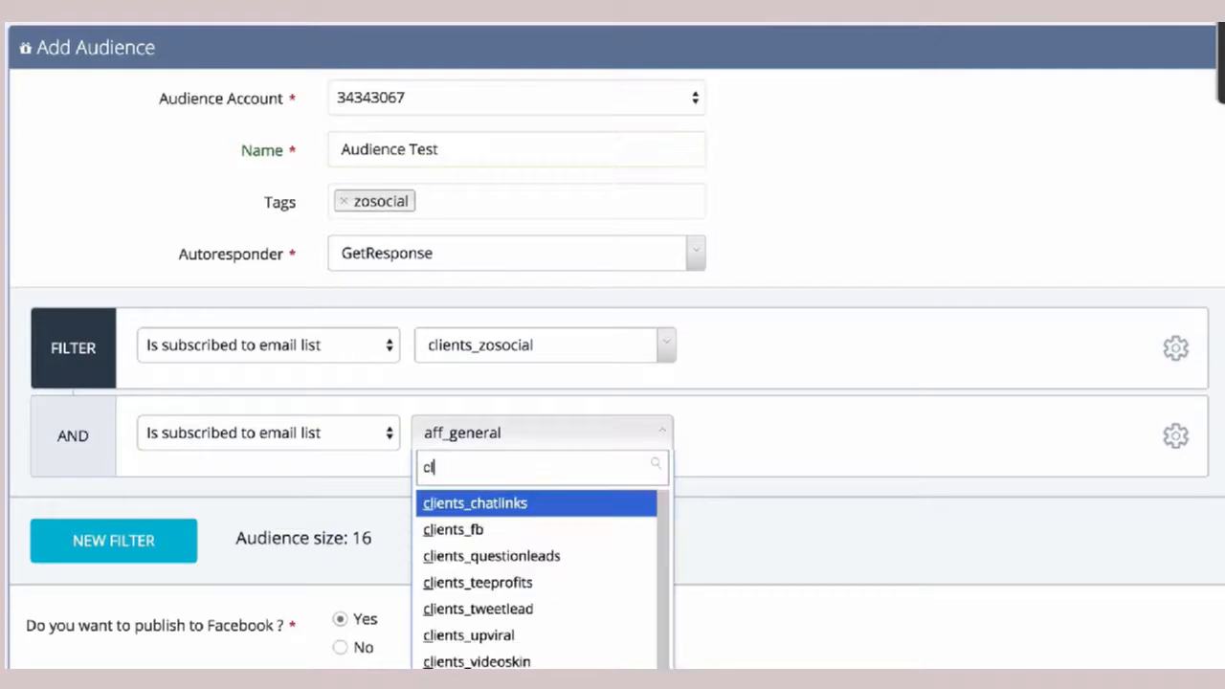
pyautogui.write('vide')
pyautogui.press('Return')
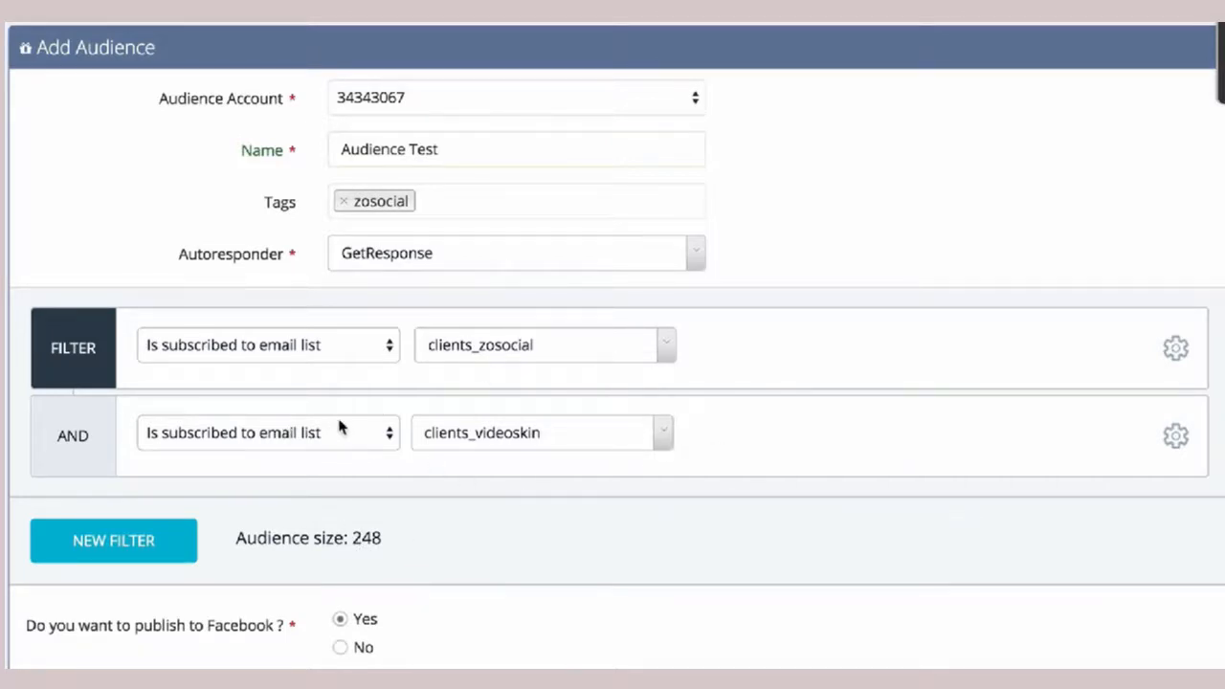
# Step: Delete the clients_videoskin AND condition from the filter
pyautogui.click(1175, 435)
pyautogui.click(1164, 437)
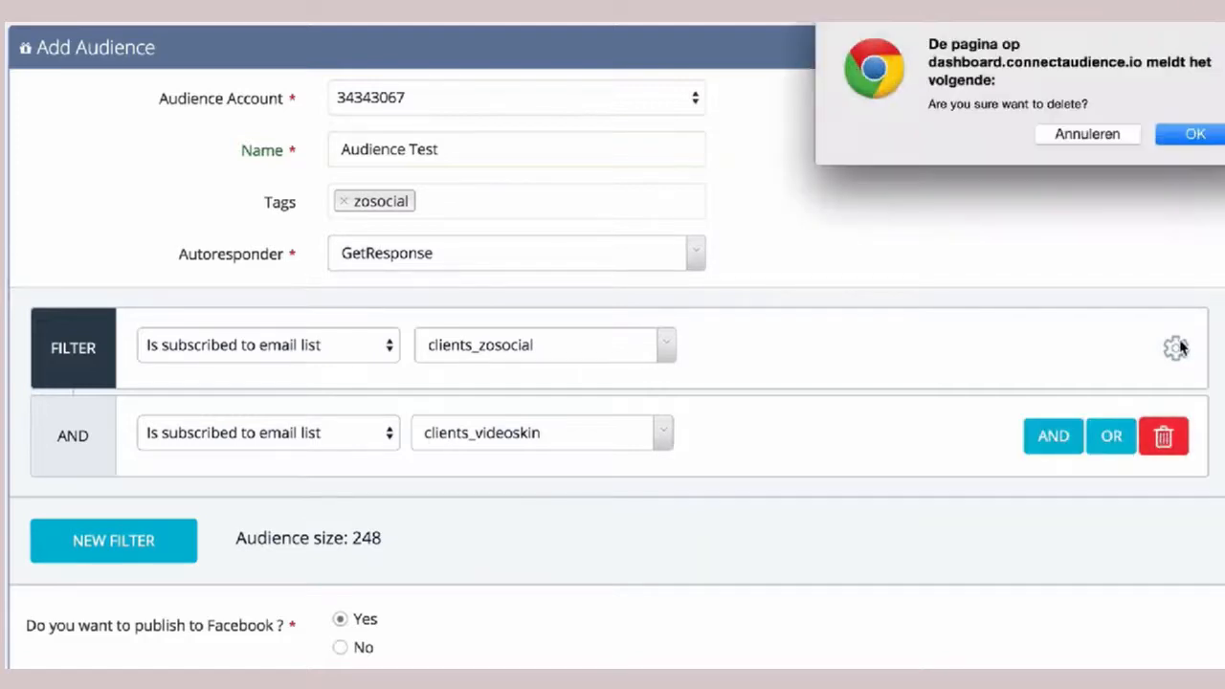
pyautogui.click(1194, 149)
# Step: Add an OR condition using "Has opened the message" and look through its available messages, keeping the preselected Targeting Inspector message
pyautogui.click(1176, 347)
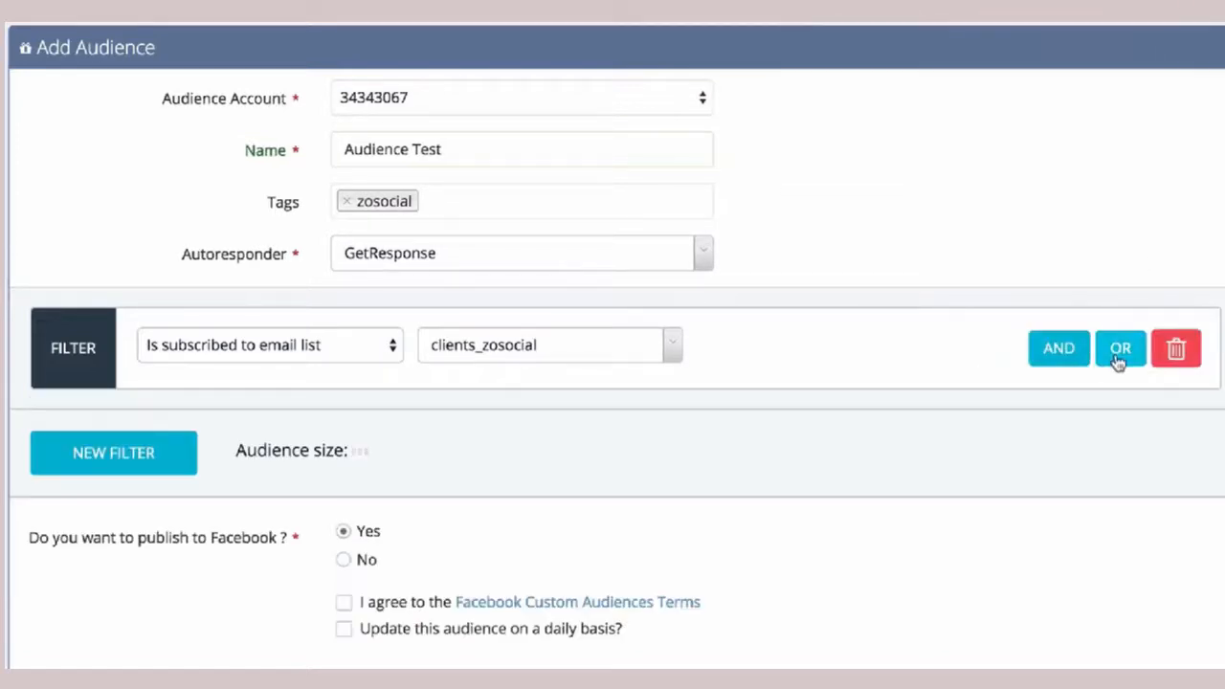
pyautogui.click(1115, 347)
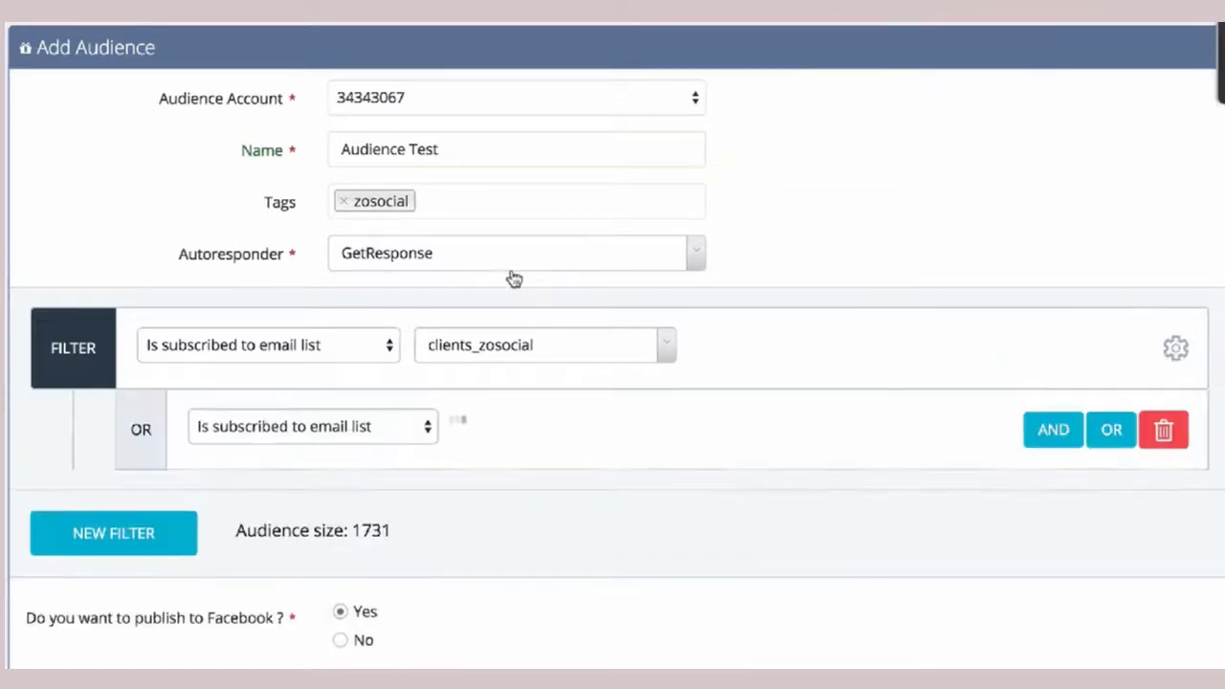
pyautogui.click(358, 427)
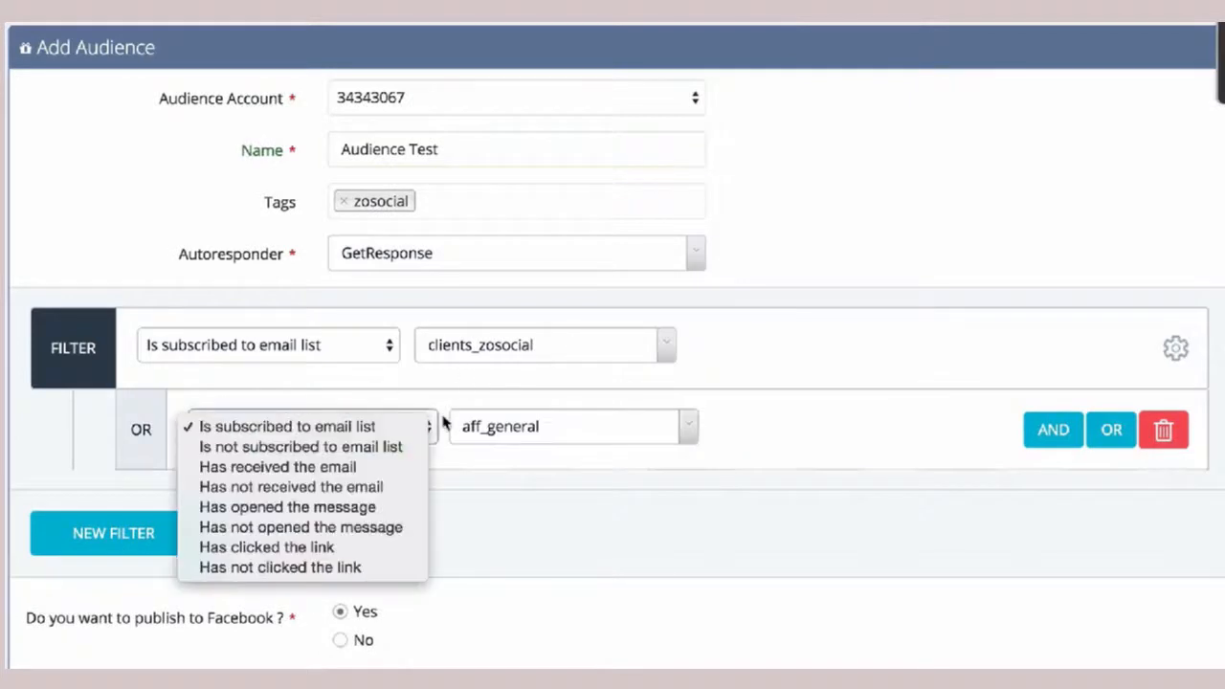
pyautogui.click(363, 507)
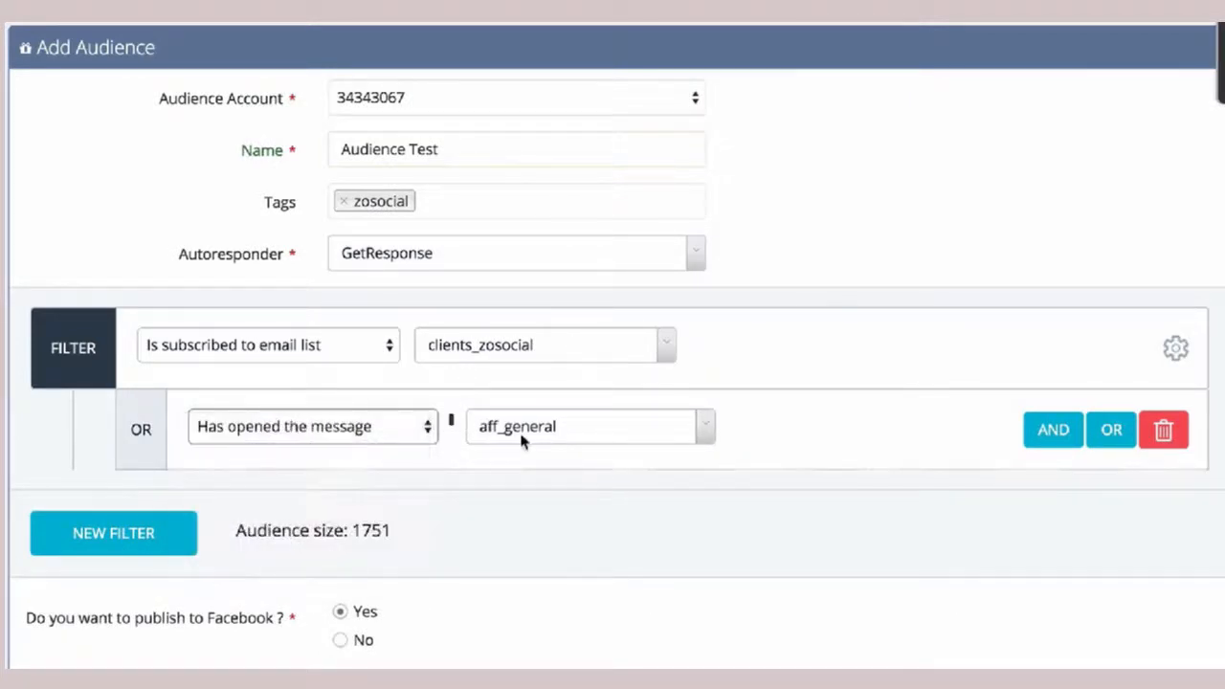
pyautogui.click(581, 426)
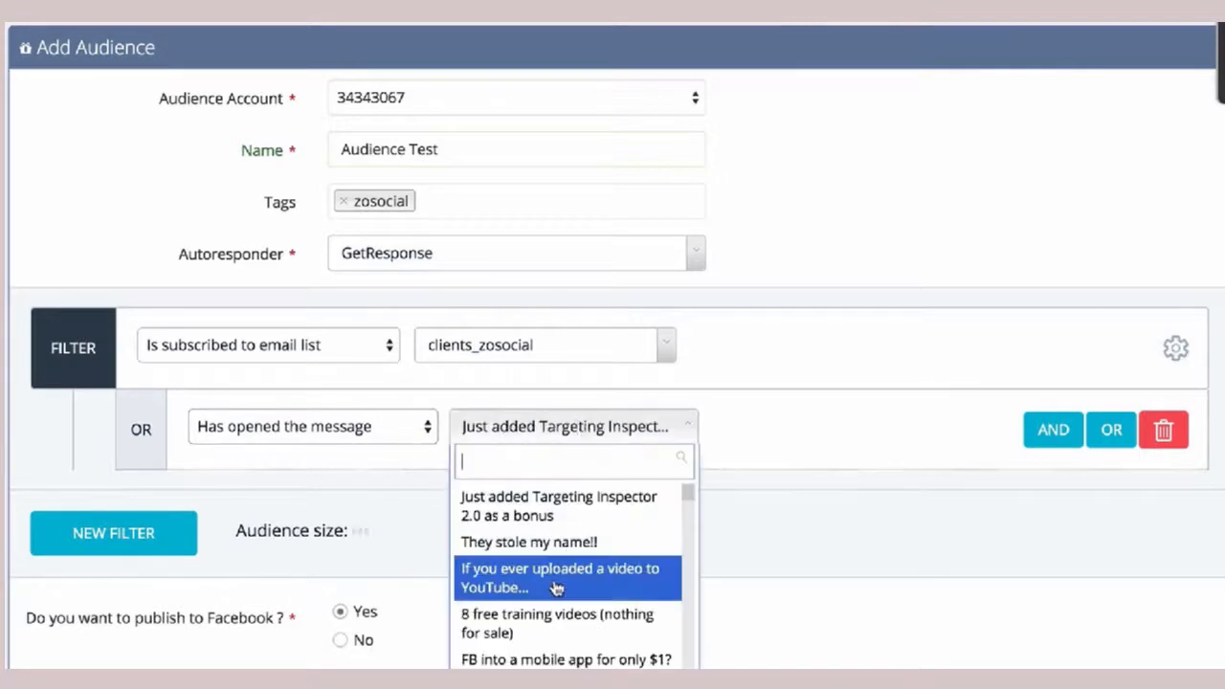
pyautogui.click(579, 429)
# Step: Try "Has not opened the message" for the OR condition, and switch it to "Has clicked the link"
pyautogui.click(273, 437)
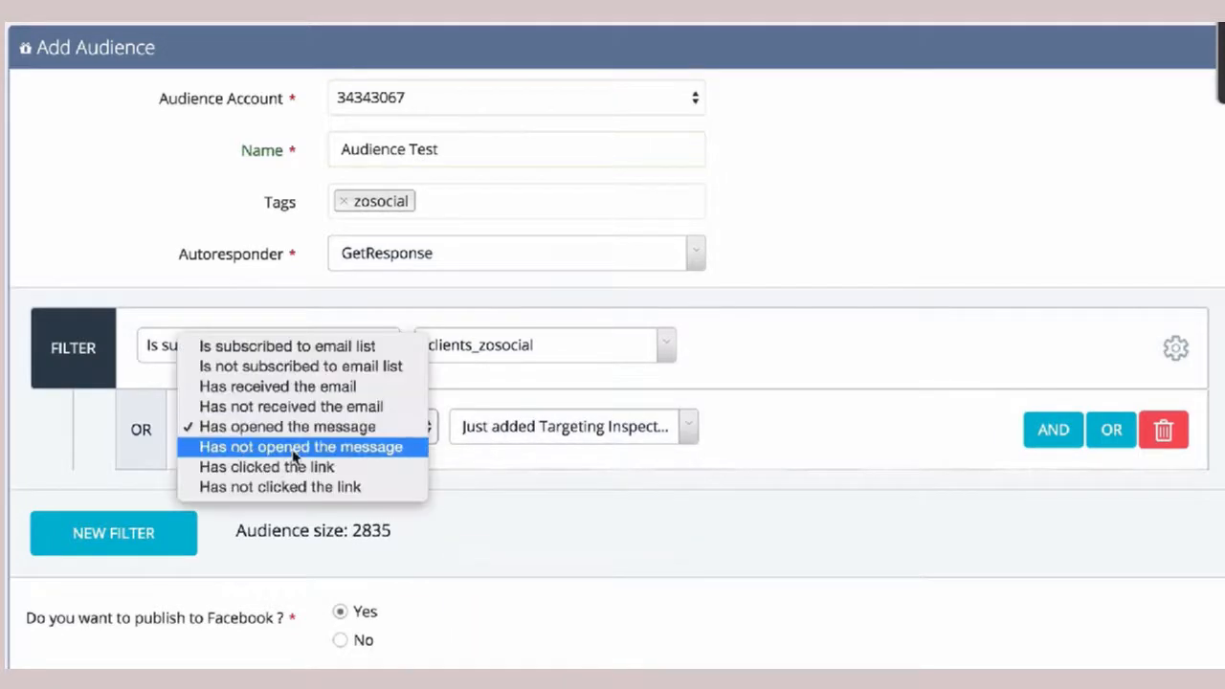
pyautogui.click(293, 447)
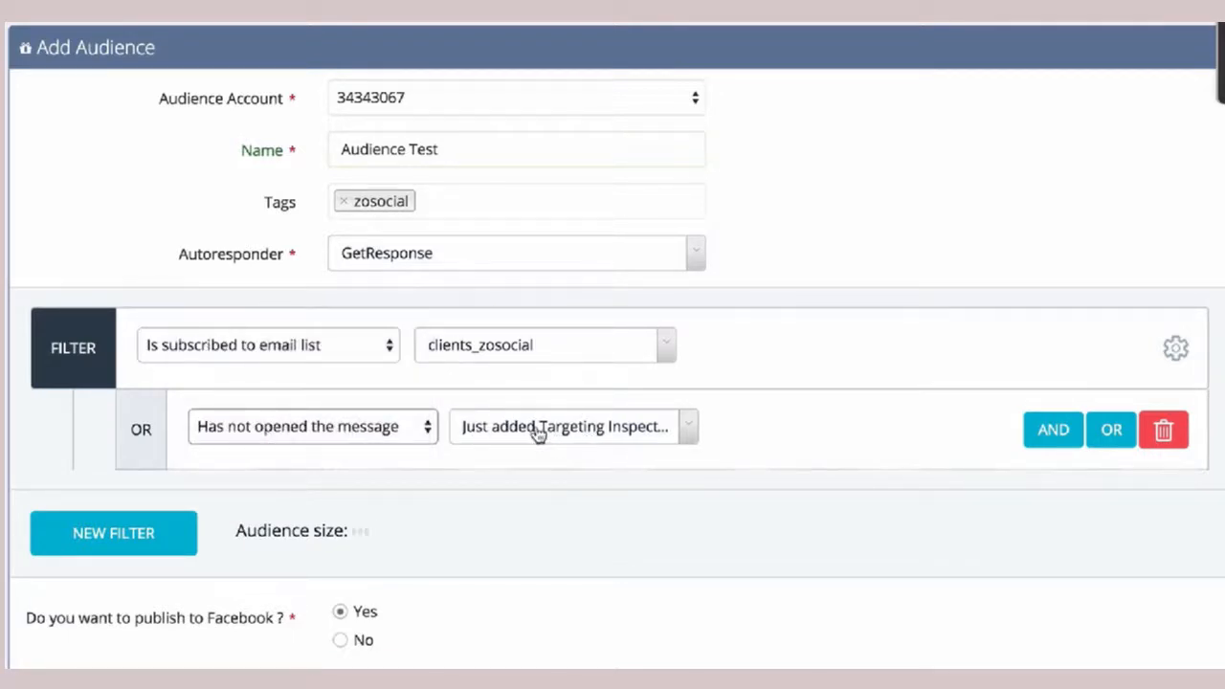
pyautogui.click(373, 431)
pyautogui.click(363, 447)
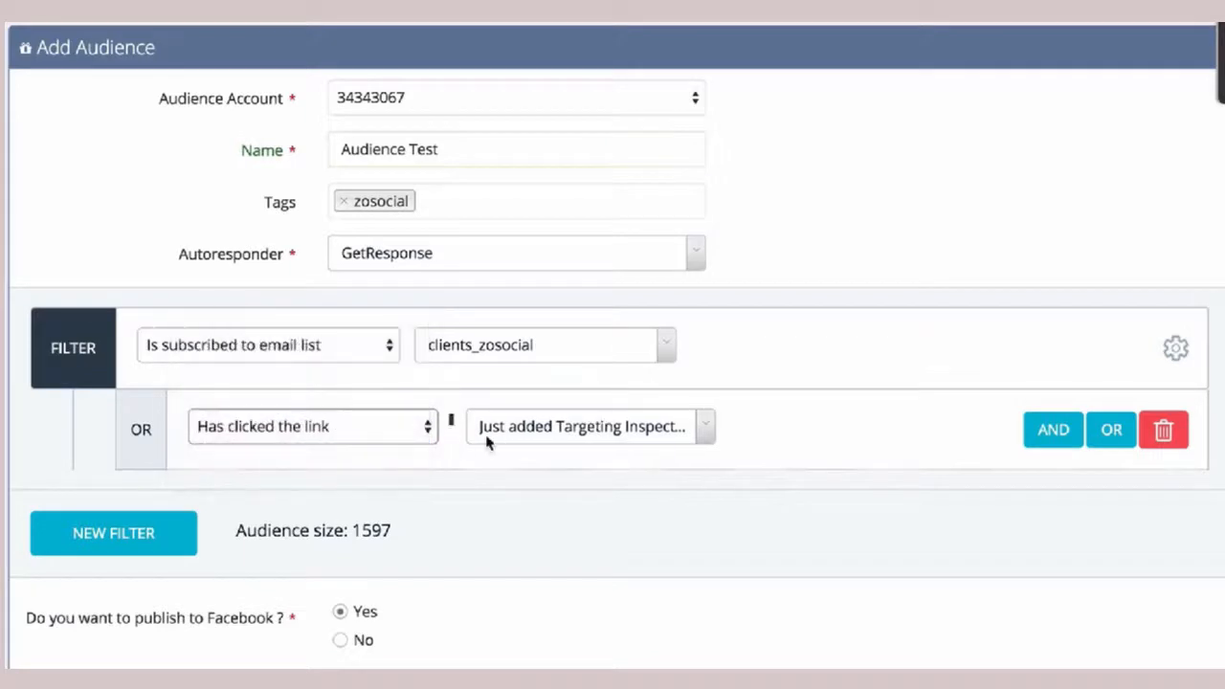
# Step: Set the clicked-link condition to the message "They stole my name!!" and its videoskins.co link
pyautogui.click(590, 436)
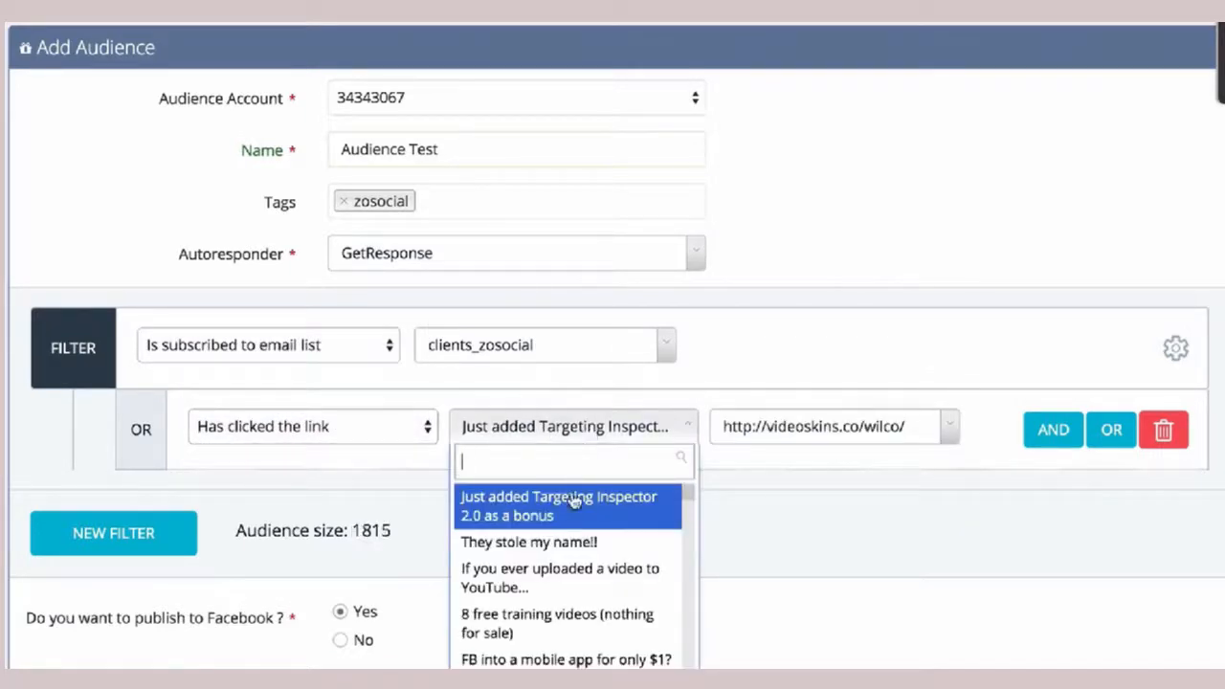
pyautogui.click(567, 552)
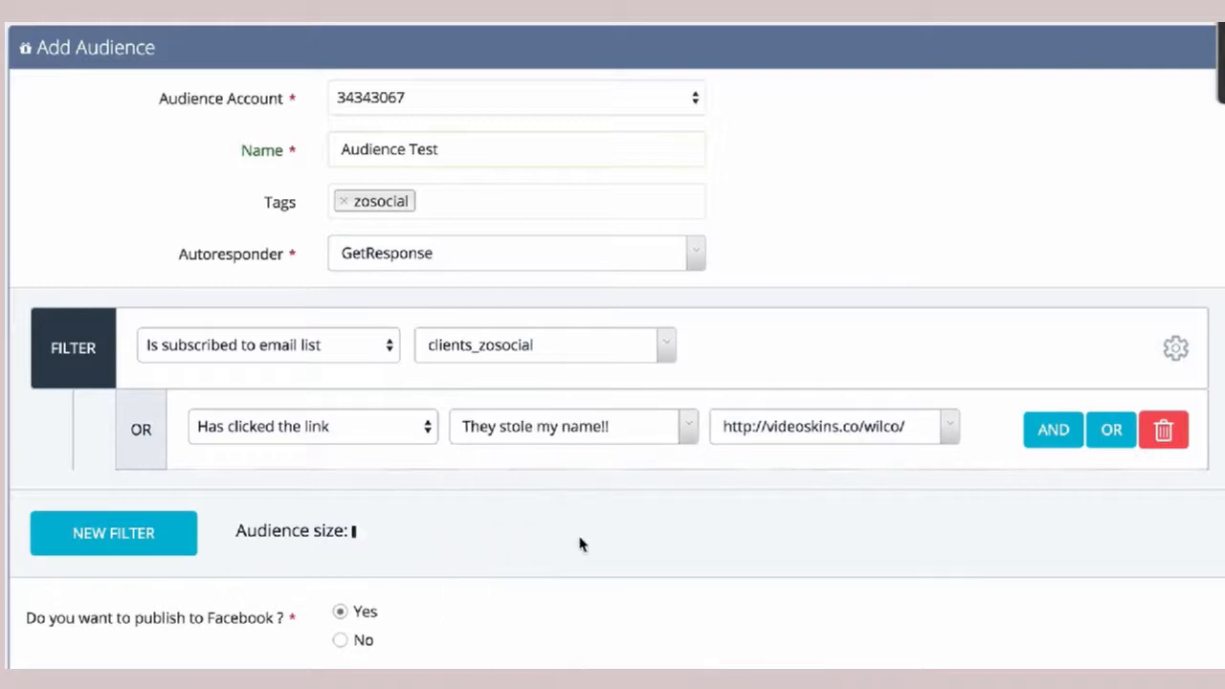
pyautogui.click(771, 433)
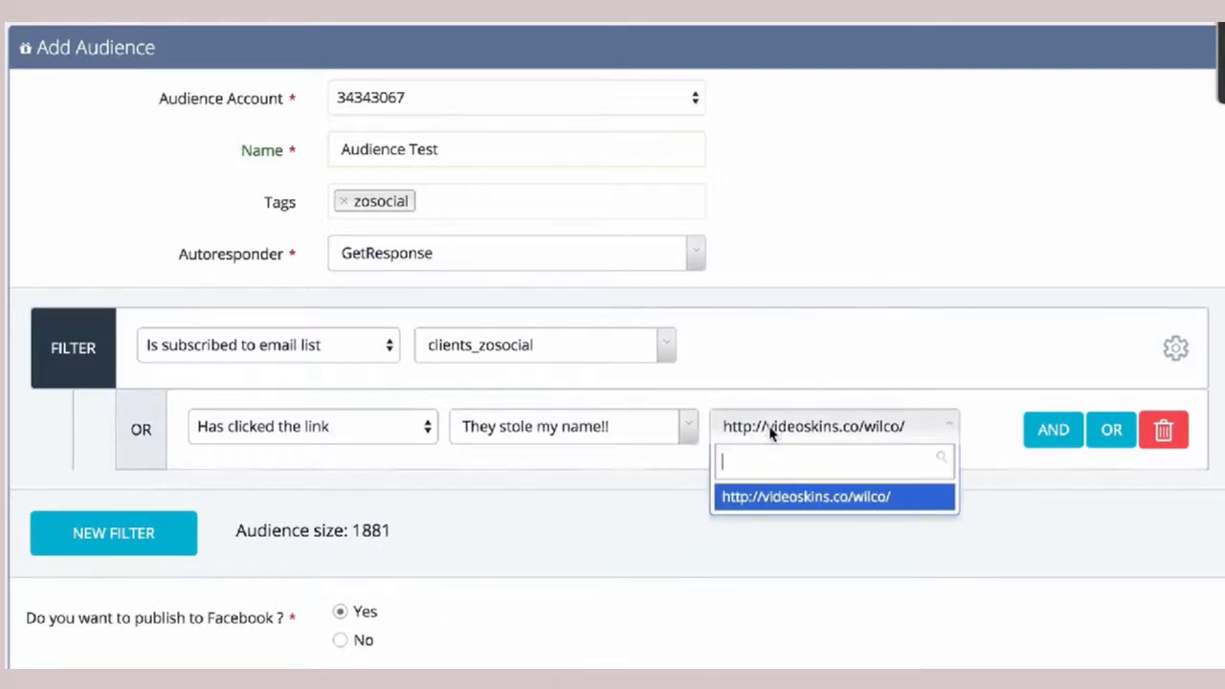
pyautogui.click(841, 499)
pyautogui.click(846, 436)
pyautogui.click(810, 499)
pyautogui.click(383, 433)
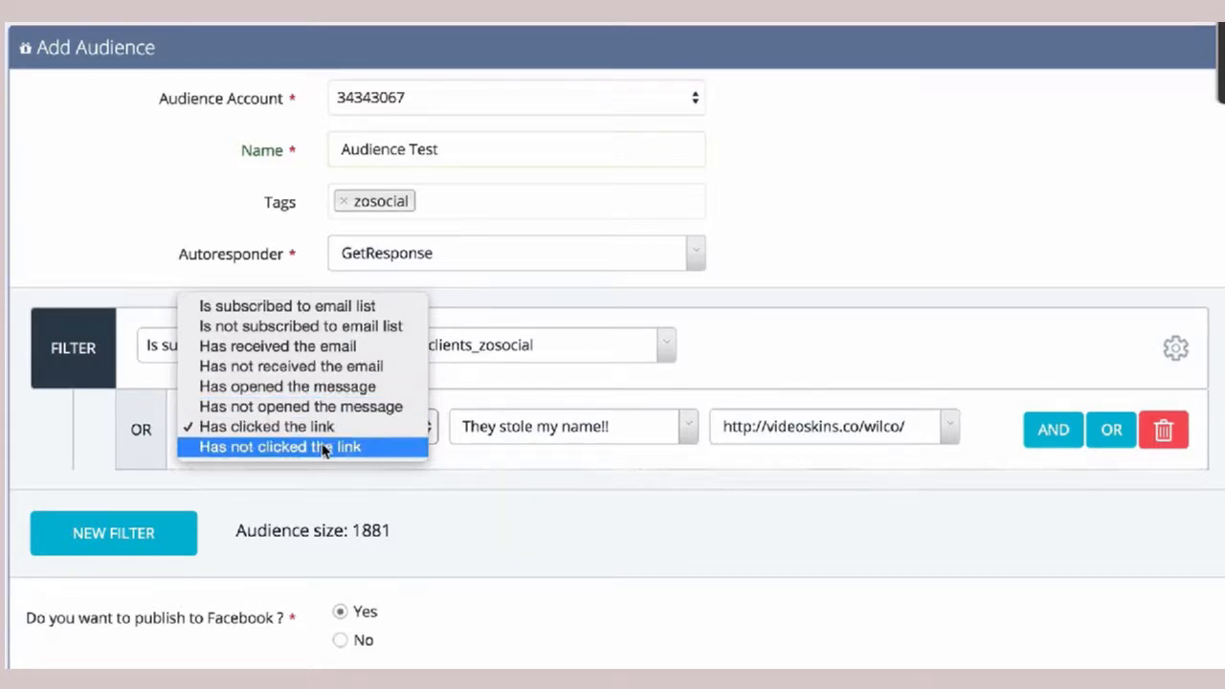
pyautogui.click(382, 483)
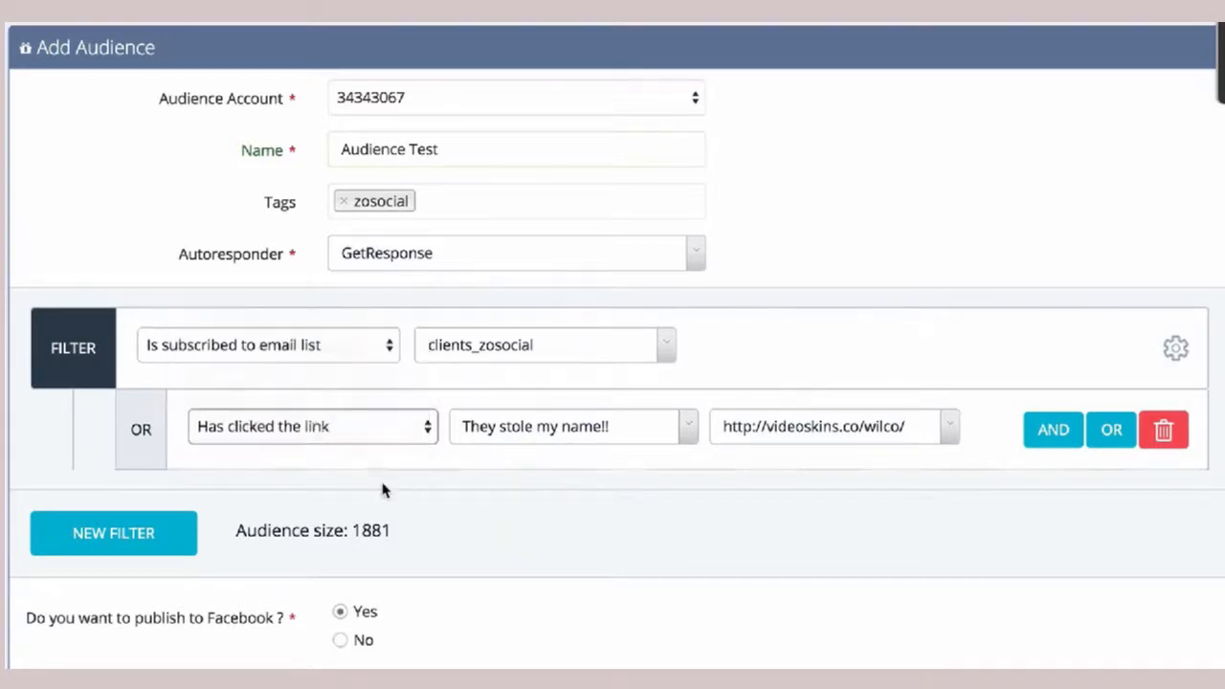
# Step: Add an AND condition below the clicked-link condition, plus a separate new filter
pyautogui.click(1063, 435)
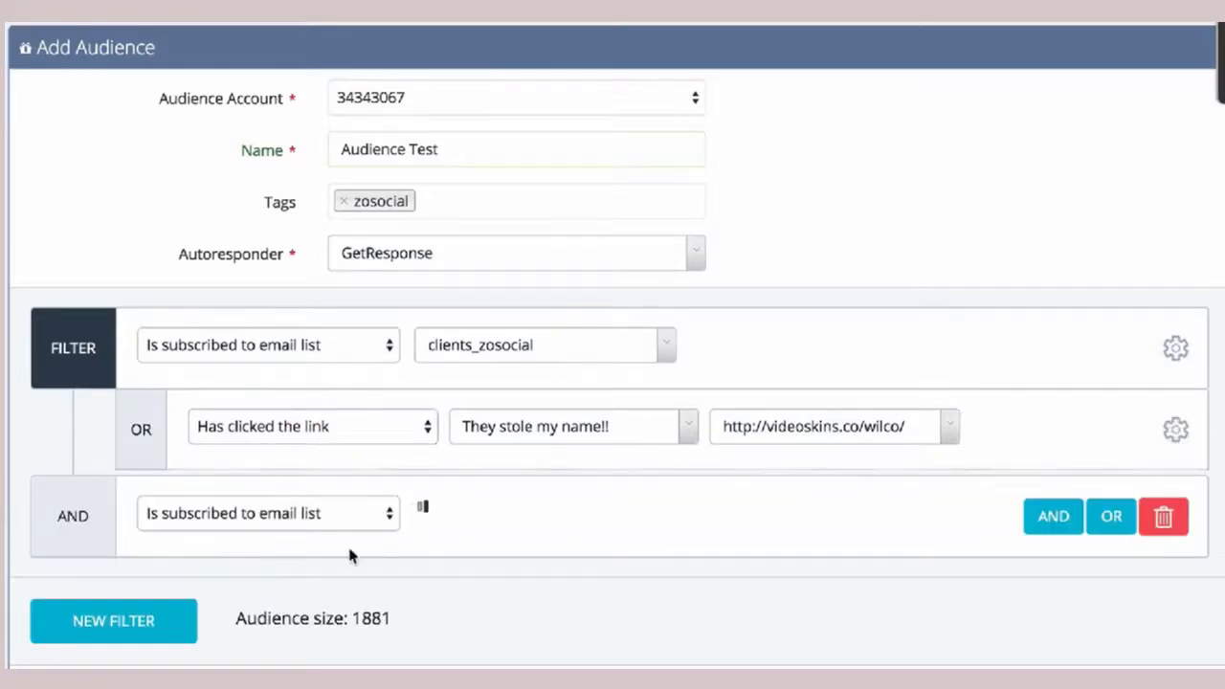
pyautogui.scroll(-2, 220, 574)
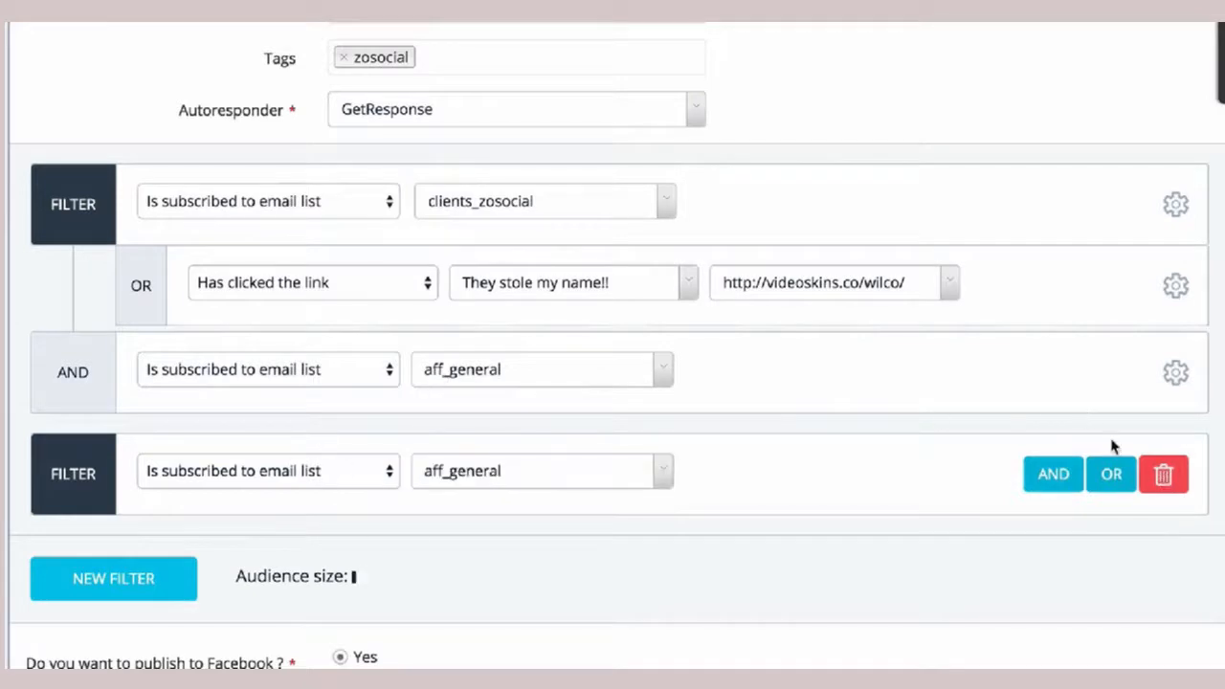
# Step: Delete the second filter and both extra conditions, keeping only the clients_zosocial subscription filter
pyautogui.click(1162, 472)
pyautogui.click(1192, 136)
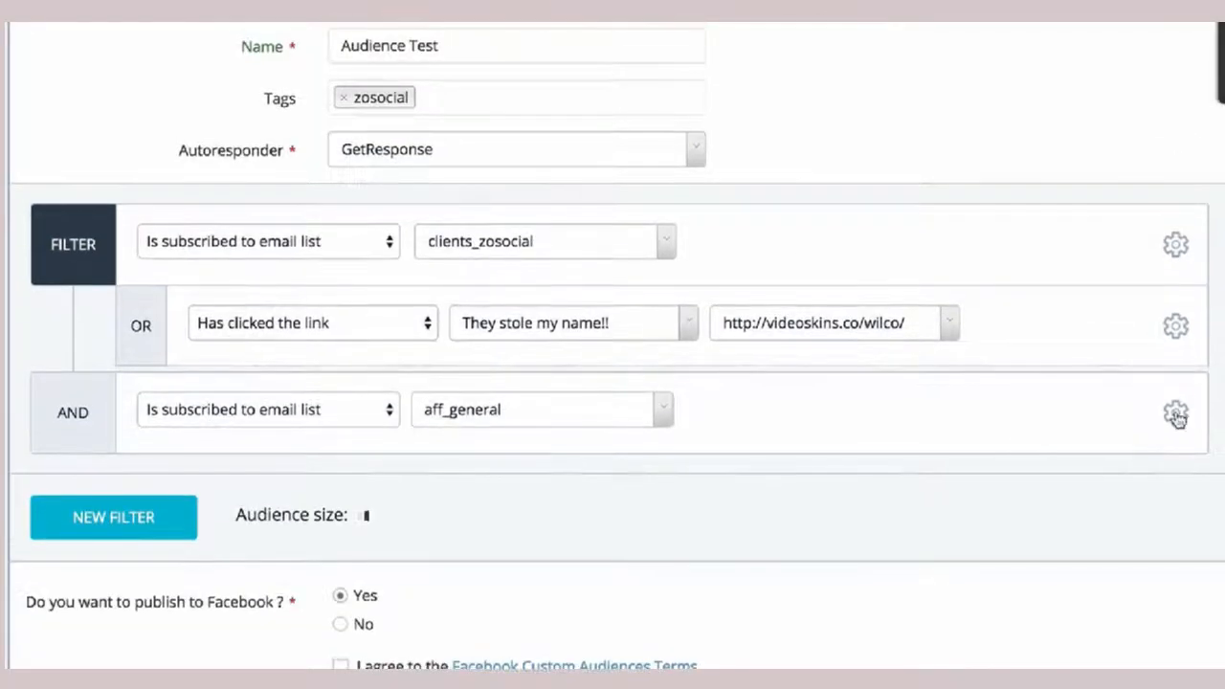
pyautogui.click(1164, 409)
pyautogui.click(1192, 142)
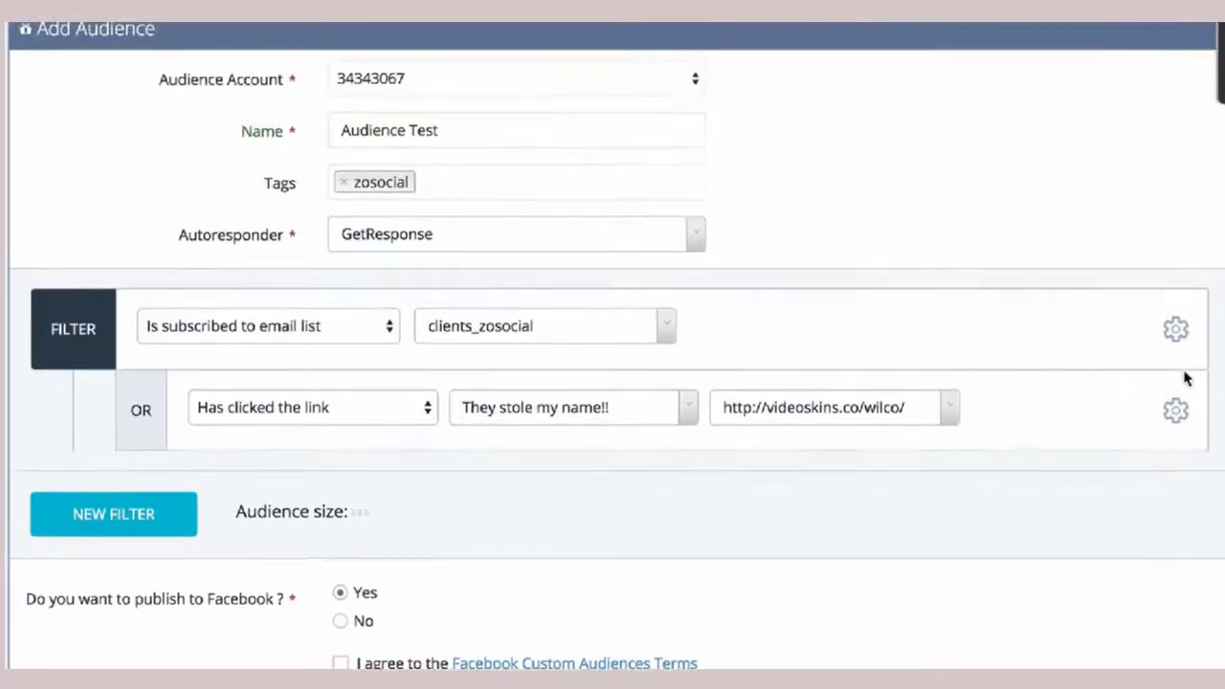
pyautogui.click(1185, 413)
pyautogui.click(1193, 135)
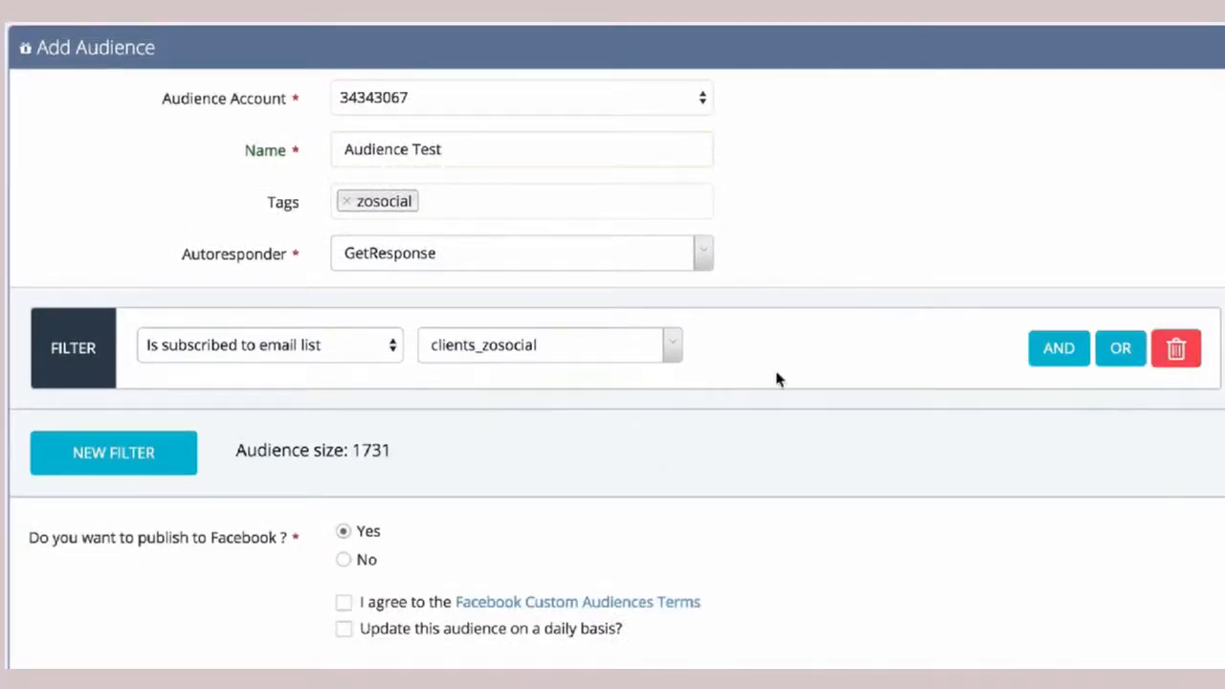
# Step: Add an OR condition to the filter for contacts subscribed to the clients_videoskin email list
pyautogui.click(1110, 354)
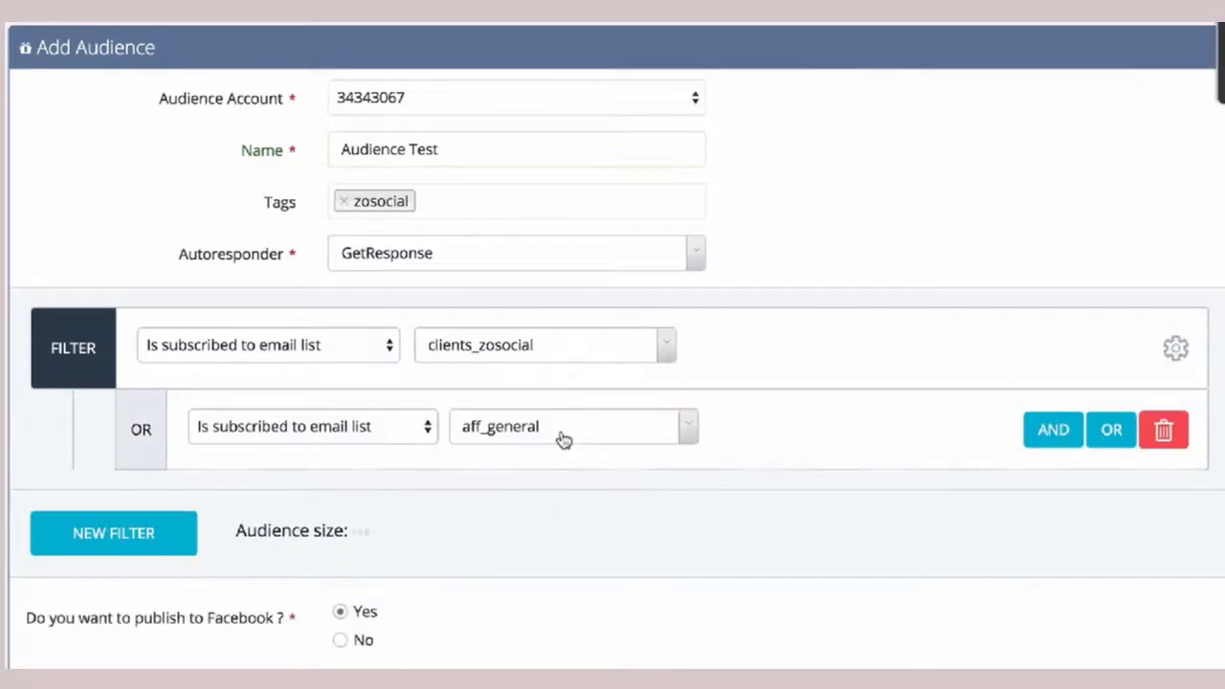
pyautogui.click(590, 431)
pyautogui.write('video')
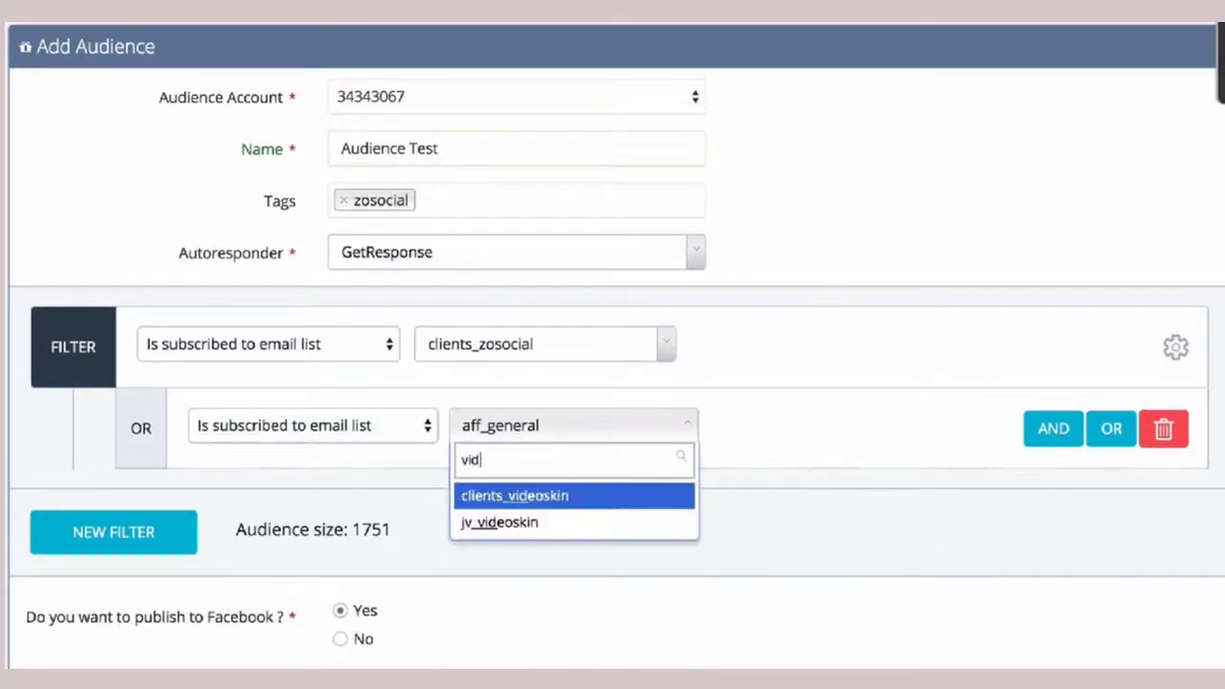
pyautogui.click(582, 495)
# Step: Agree to the Facebook Custom Audiences Terms and enable daily updates for this audience
pyautogui.scroll(-3, 600, 508)
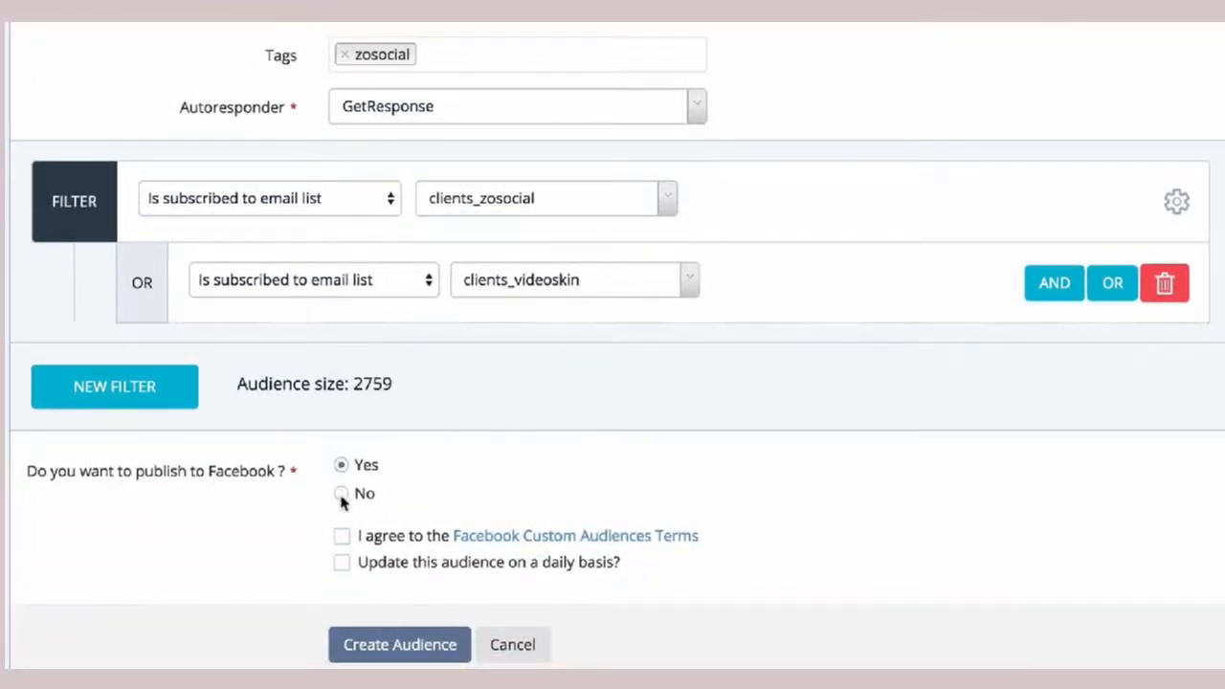
pyautogui.click(343, 537)
pyautogui.scroll(-1, 341, 540)
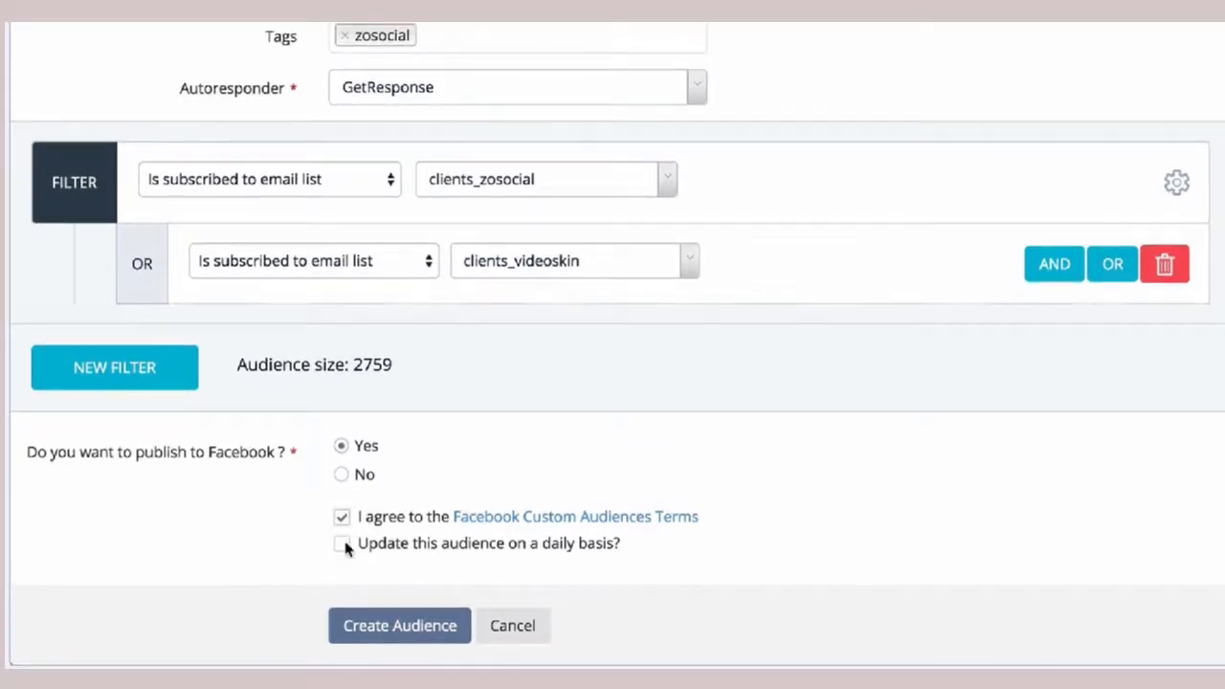
pyautogui.click(343, 544)
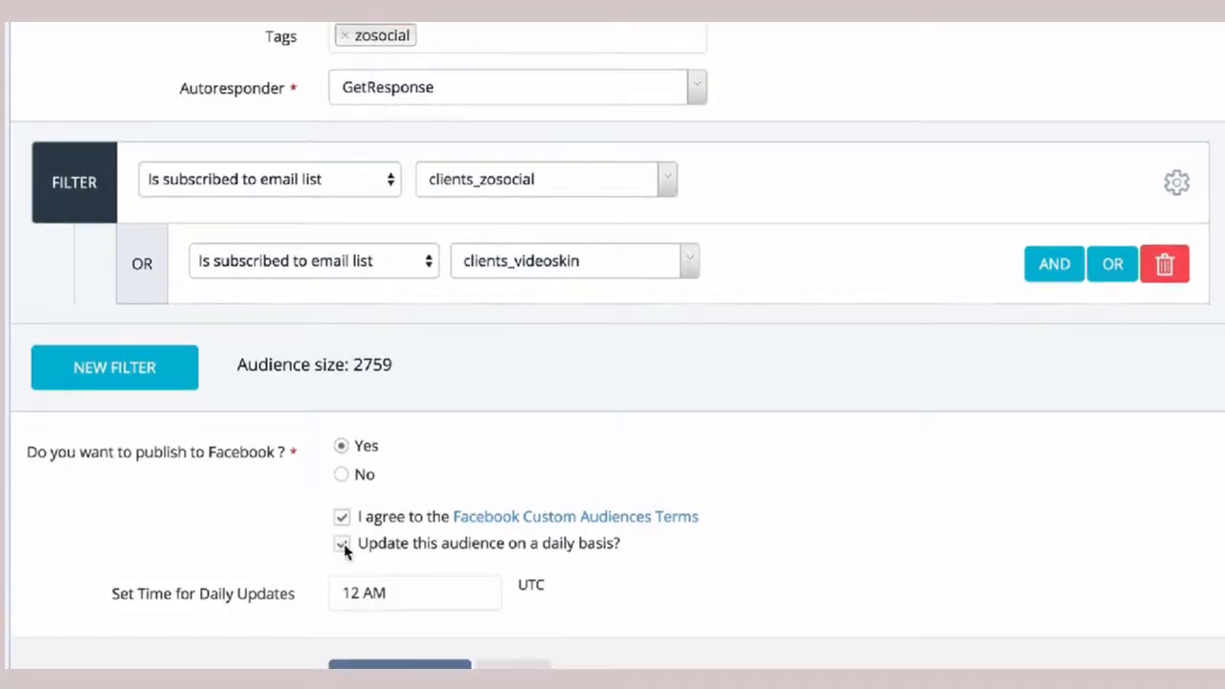
# Step: Set the time for daily updates to 03 PM UTC
pyautogui.click(400, 595)
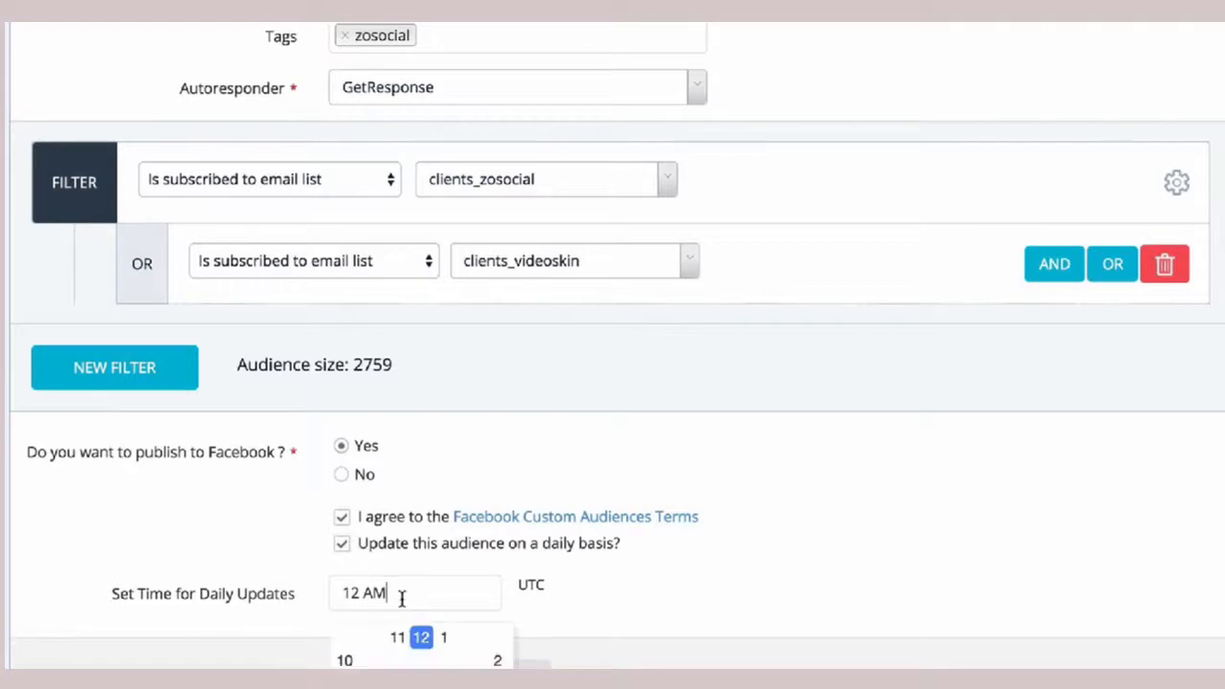
pyautogui.click(497, 659)
pyautogui.click(498, 682)
pyautogui.click(697, 596)
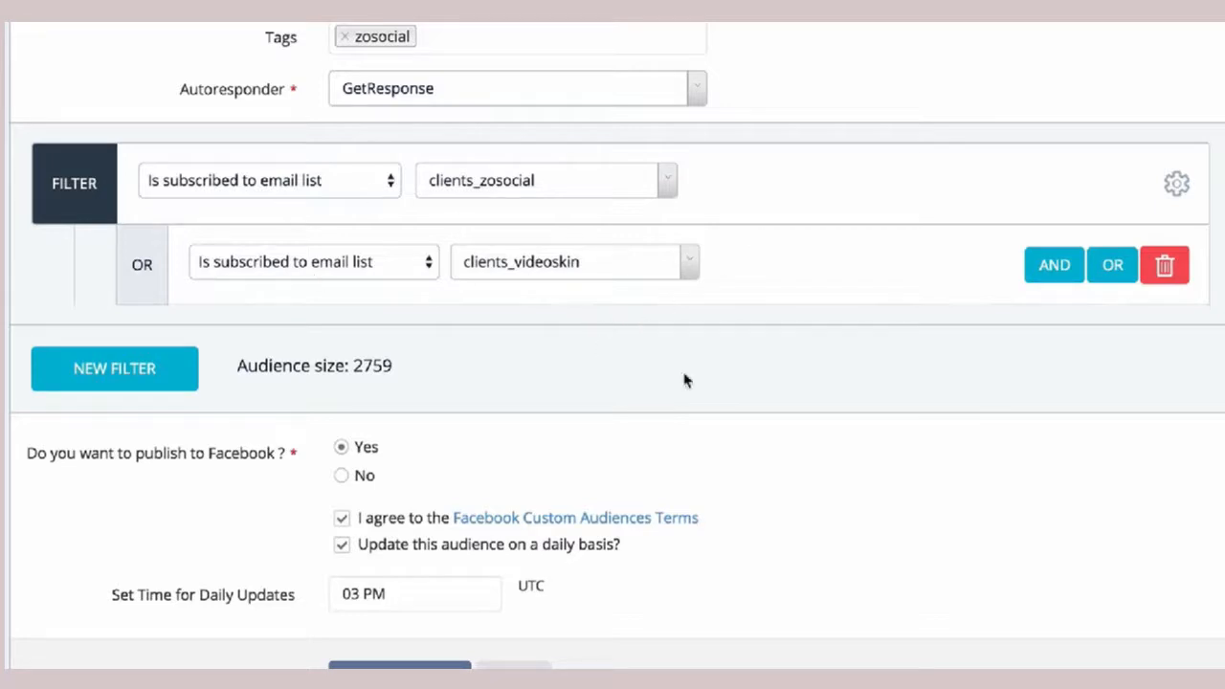
# Step: Create the Audience Test audience from the completed form
pyautogui.scroll(1, 431, 493)
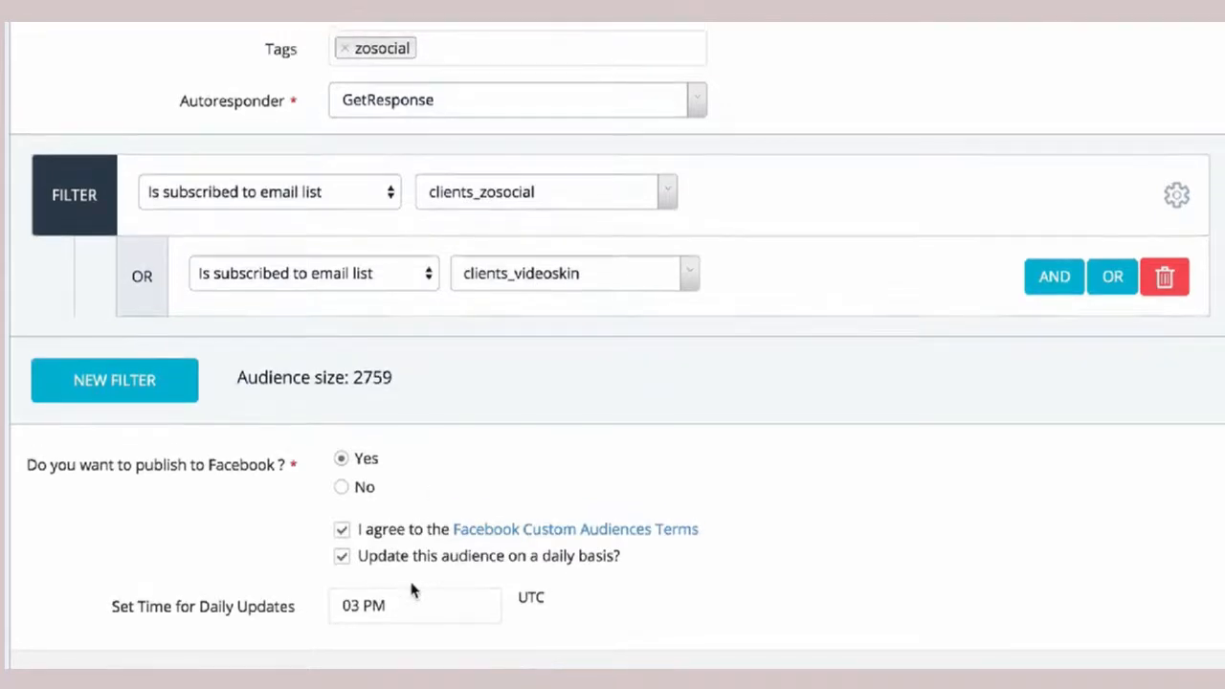
pyautogui.scroll(-1, 809, 517)
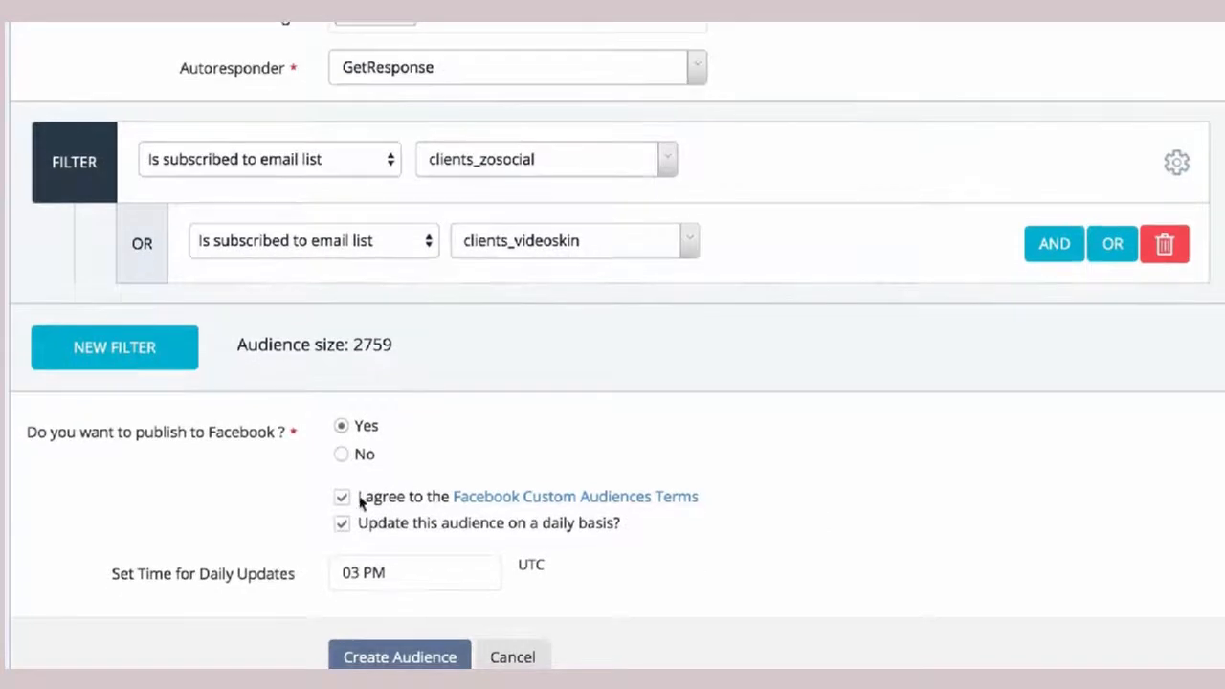
pyautogui.click(342, 541)
pyautogui.click(373, 625)
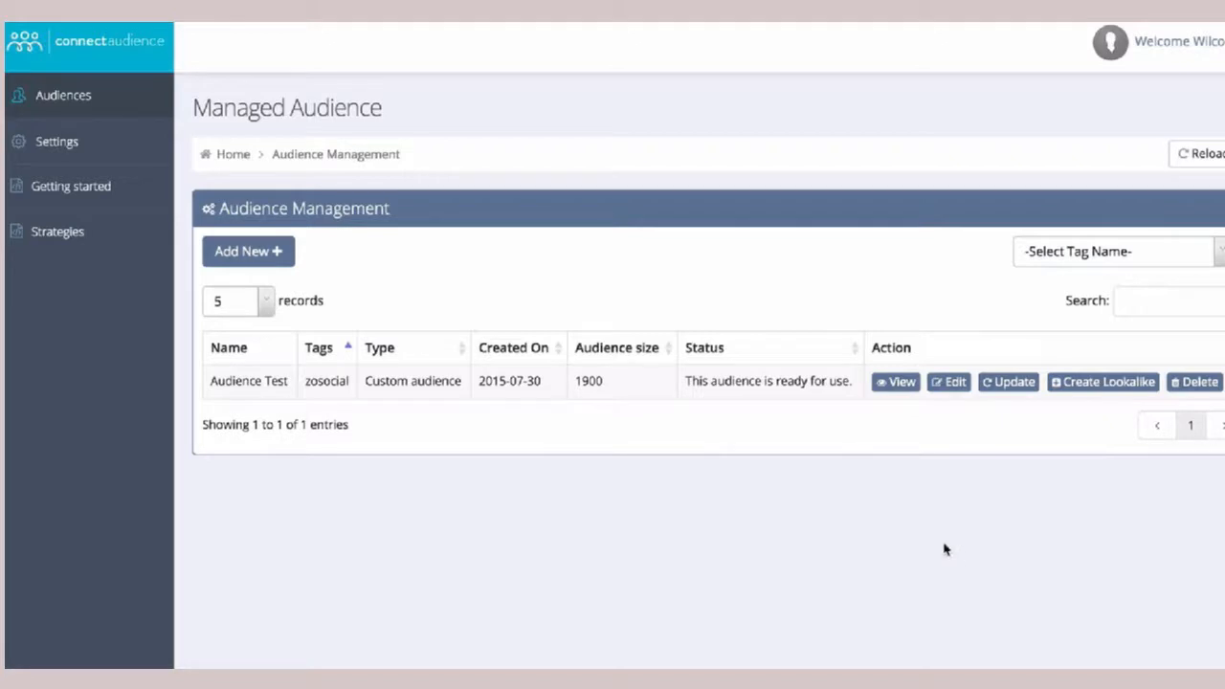
pyautogui.click(887, 386)
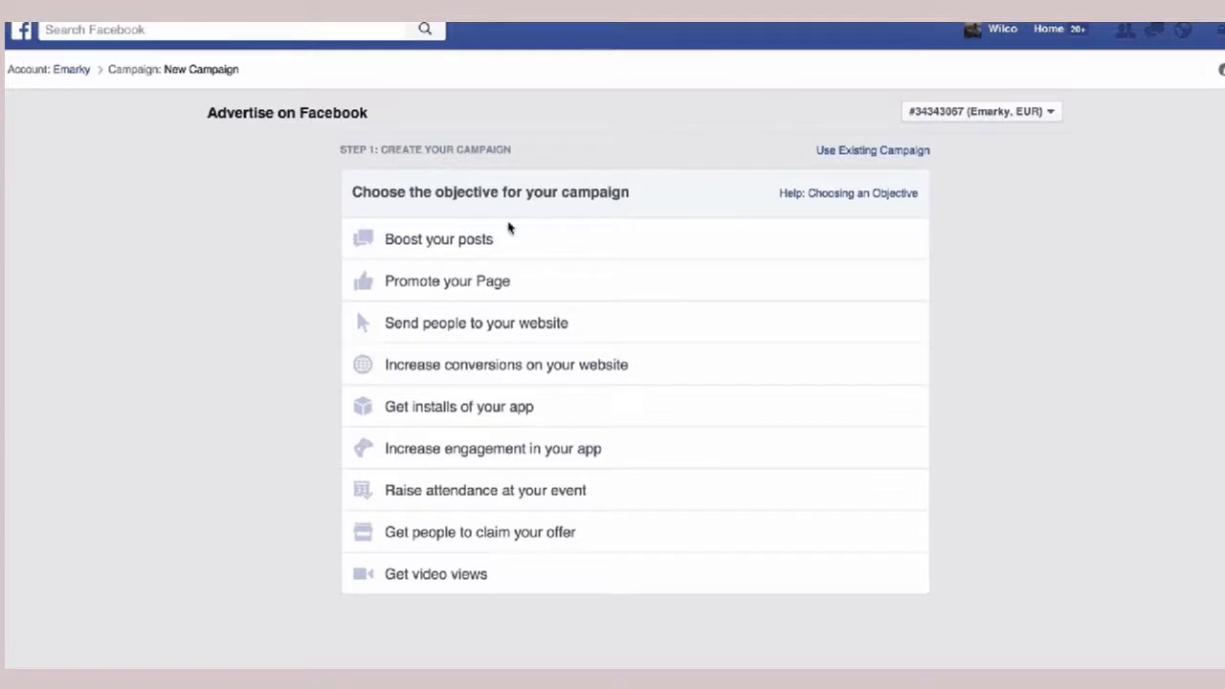
pyautogui.click(481, 335)
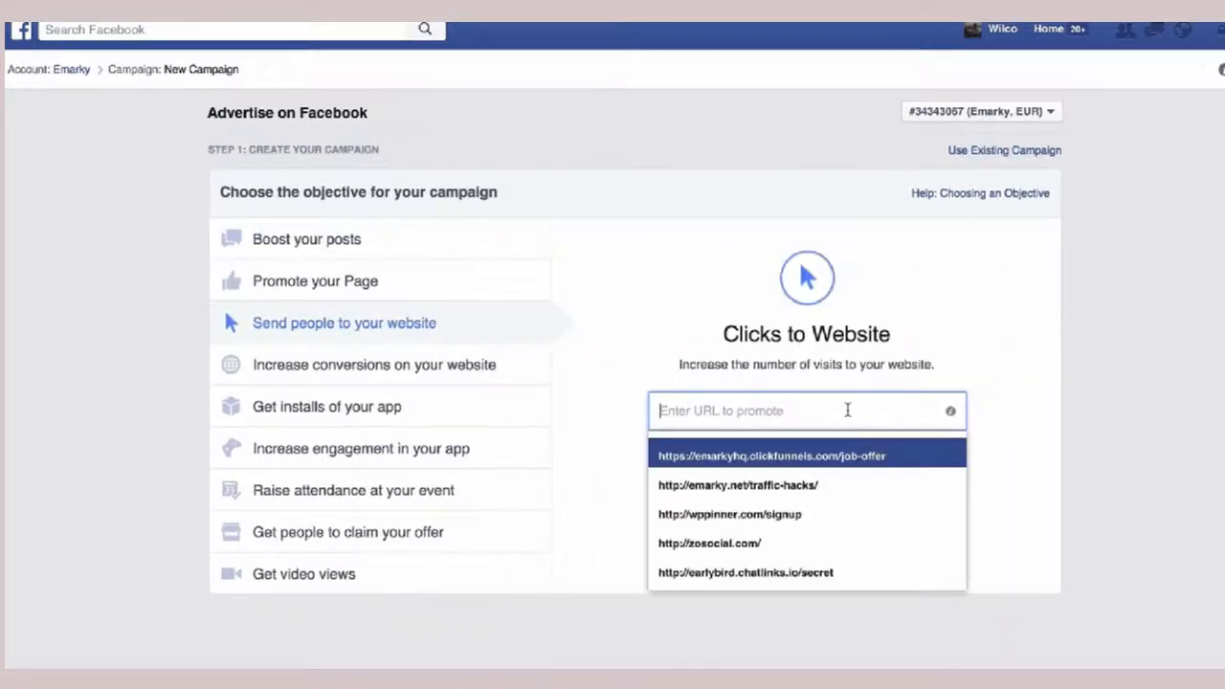
pyautogui.write('http://upviral.c')
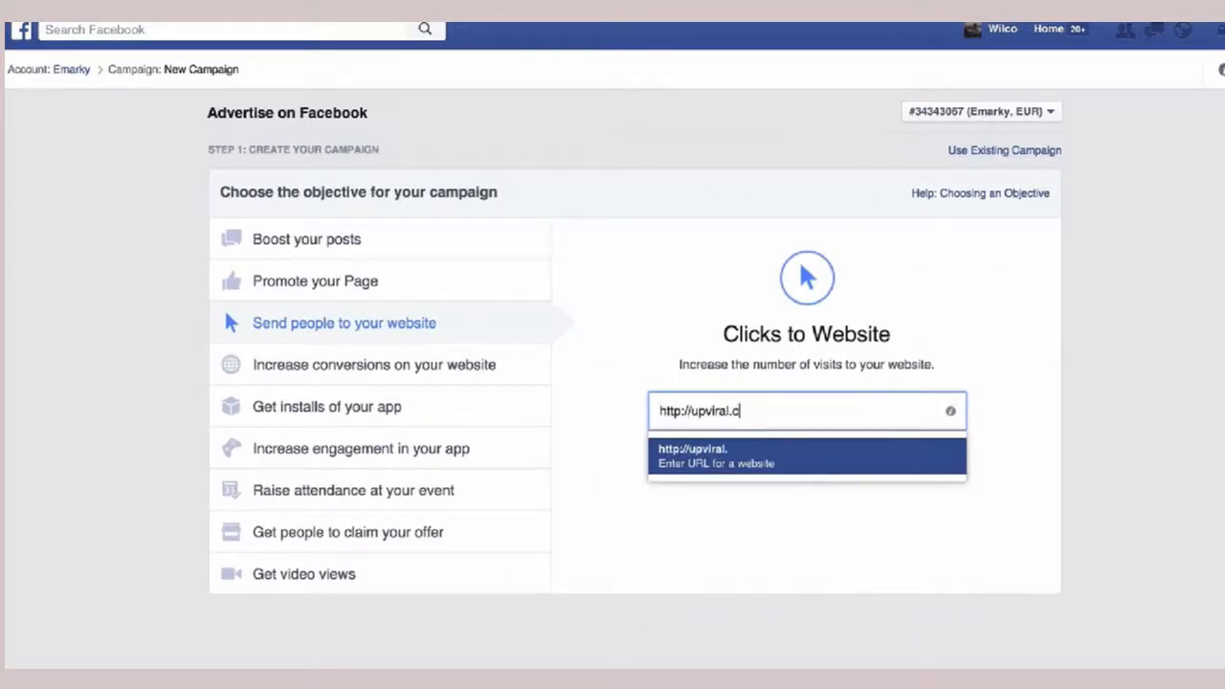
pyautogui.write('om/')
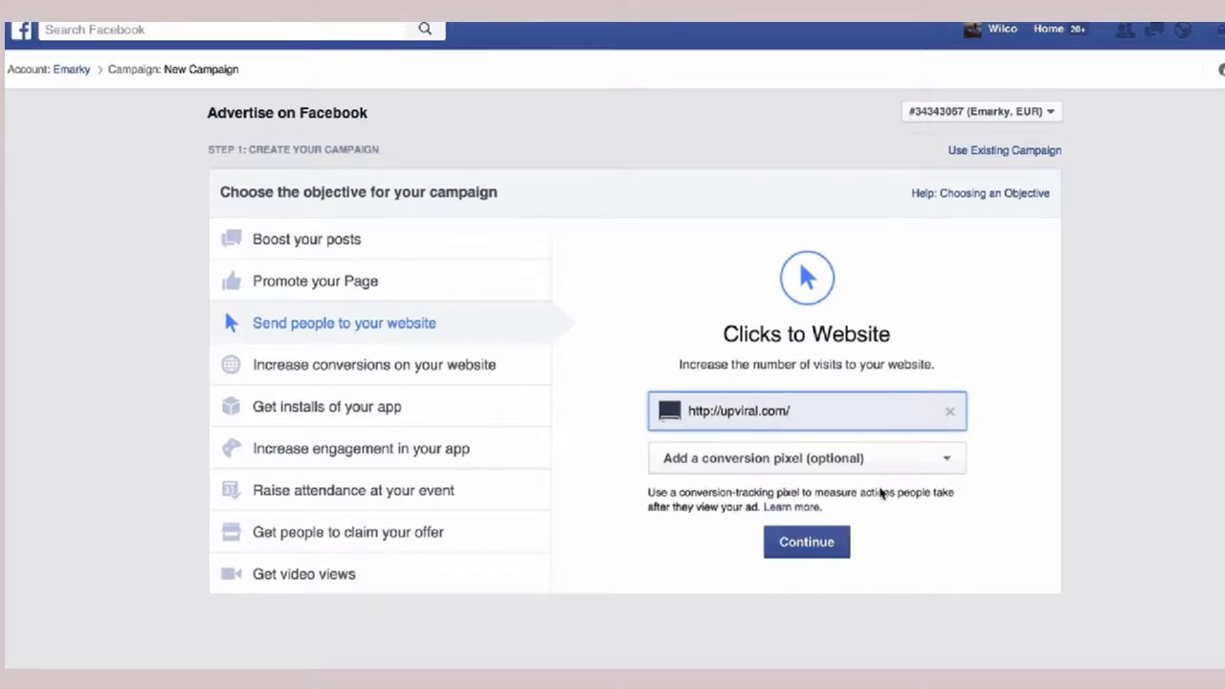
pyautogui.click(806, 542)
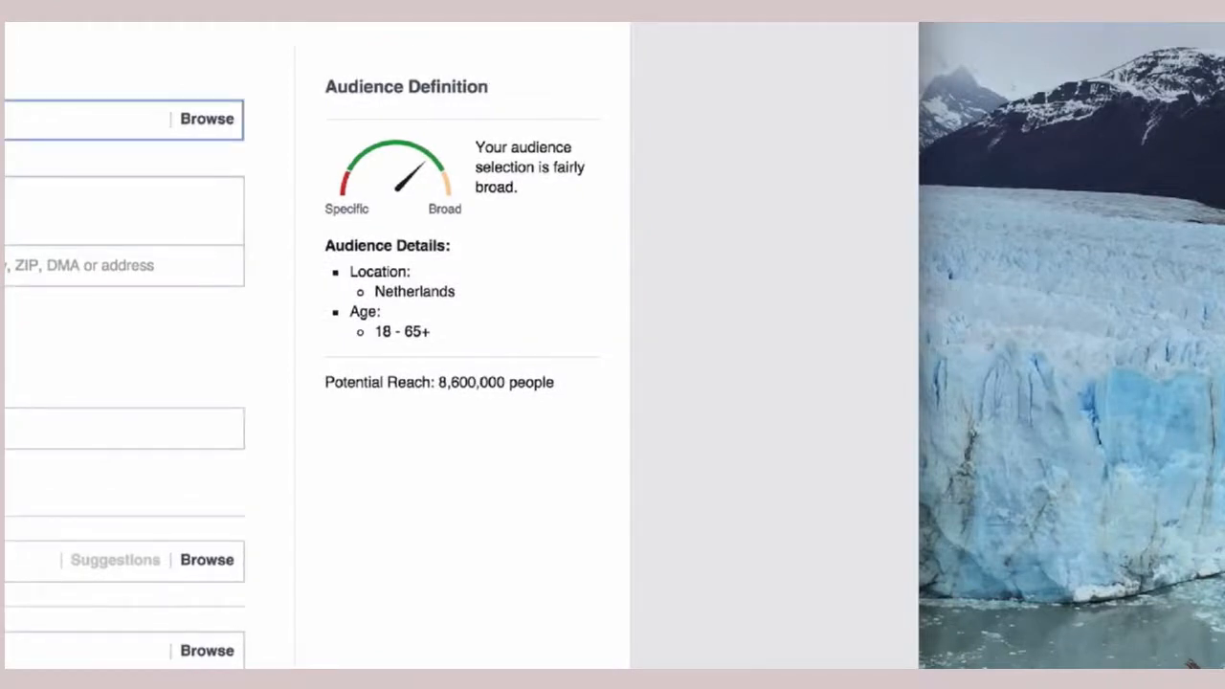
# Step: Target the new Facebook ad at the custom audience Audience Test
pyautogui.click(188, 168)
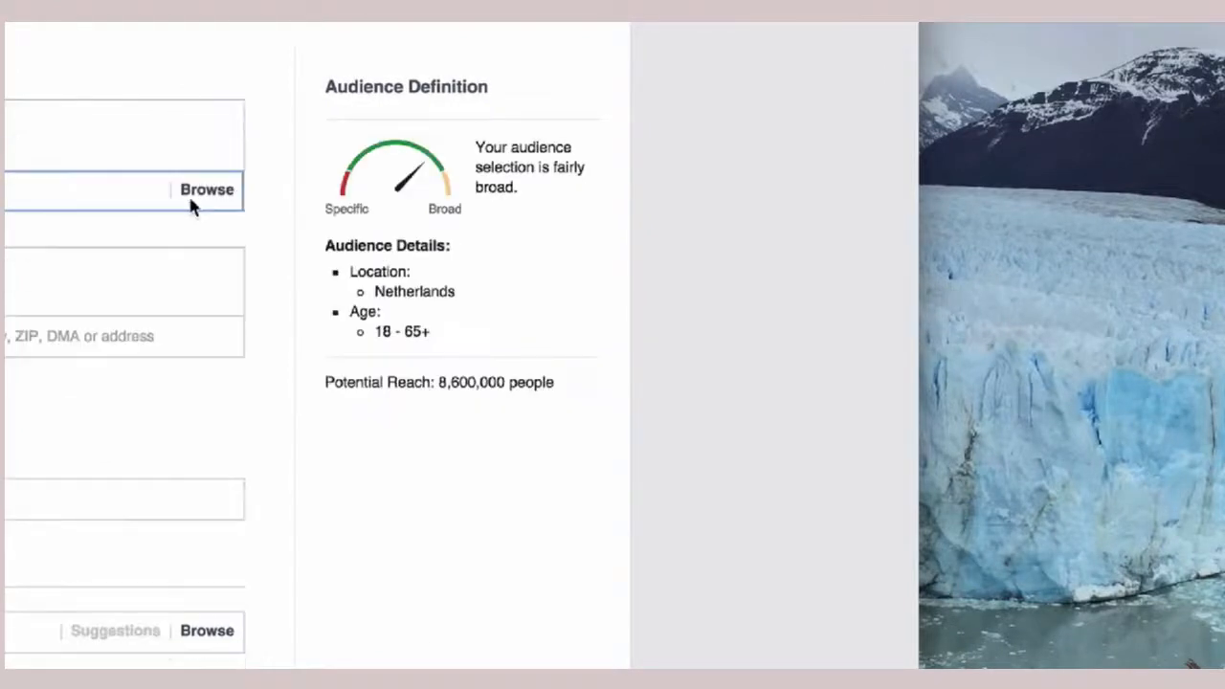
pyautogui.click(640, 124)
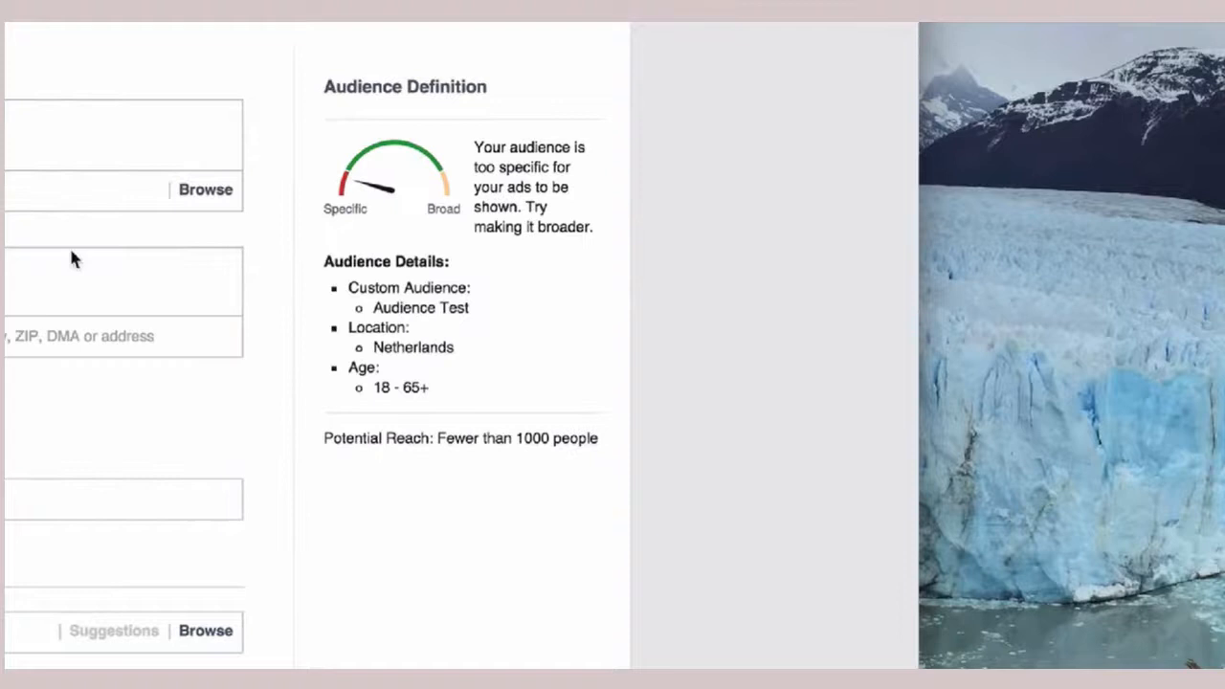
pyautogui.click(222, 295)
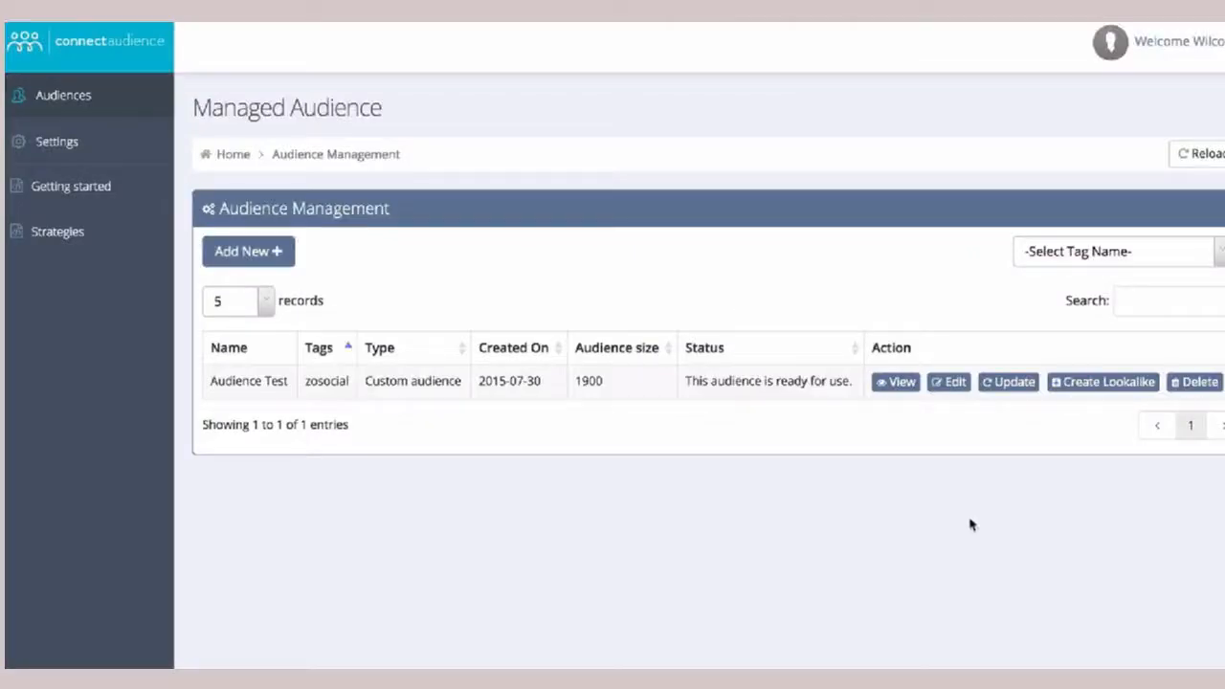
# Step: Switch back to Connect Audience and update the Audience Test audience
pyautogui.click(950, 397)
pyautogui.click(1011, 382)
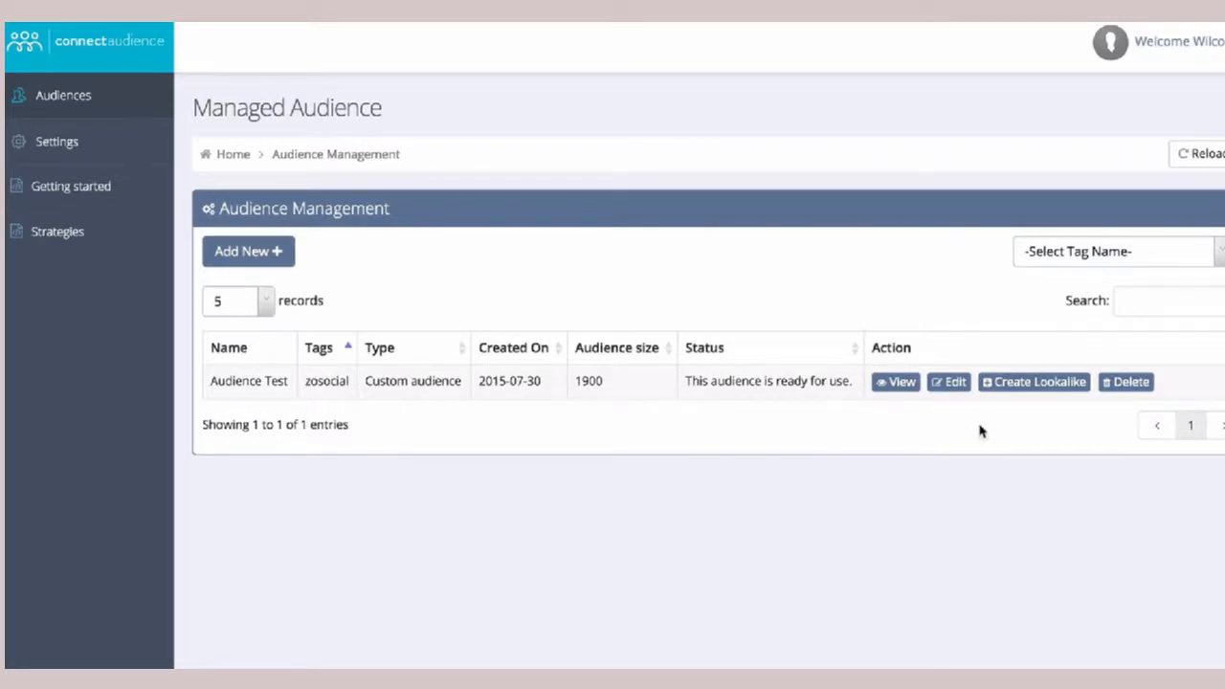
# Step: Create a lookalike audience from Audience Test named "Lookalike - Audience Test", for United States (US) at 10% size
pyautogui.click(1051, 391)
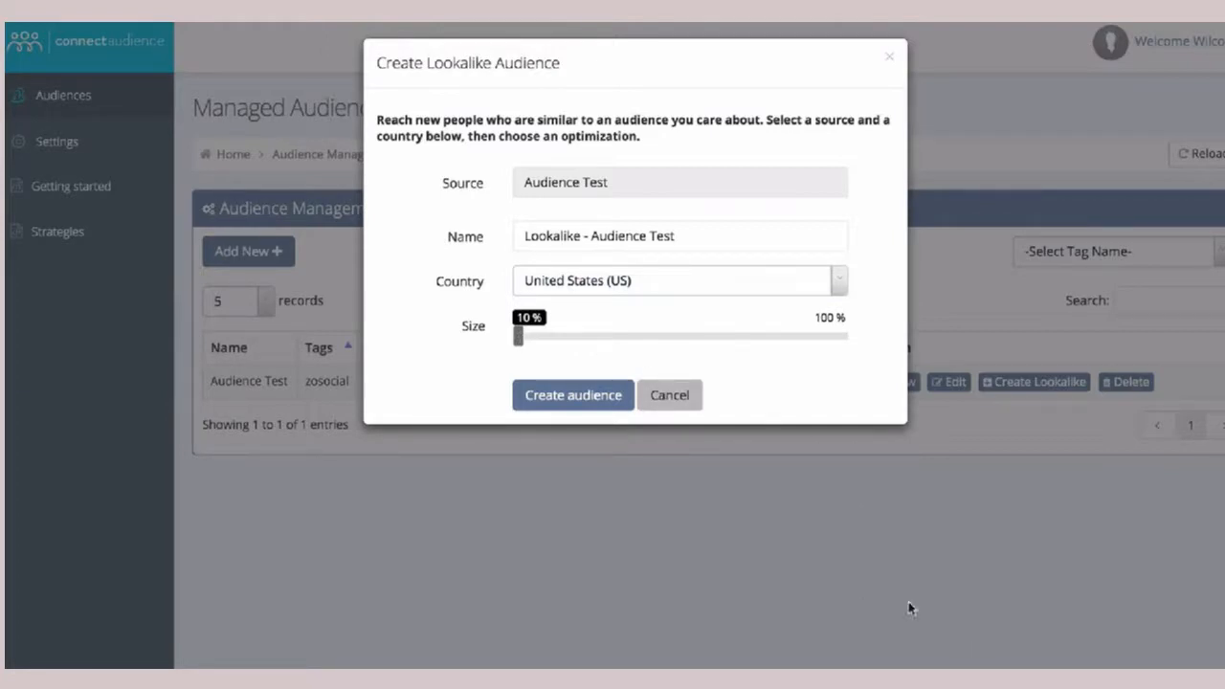
pyautogui.tripleClick(710, 236)
pyautogui.click(551, 287)
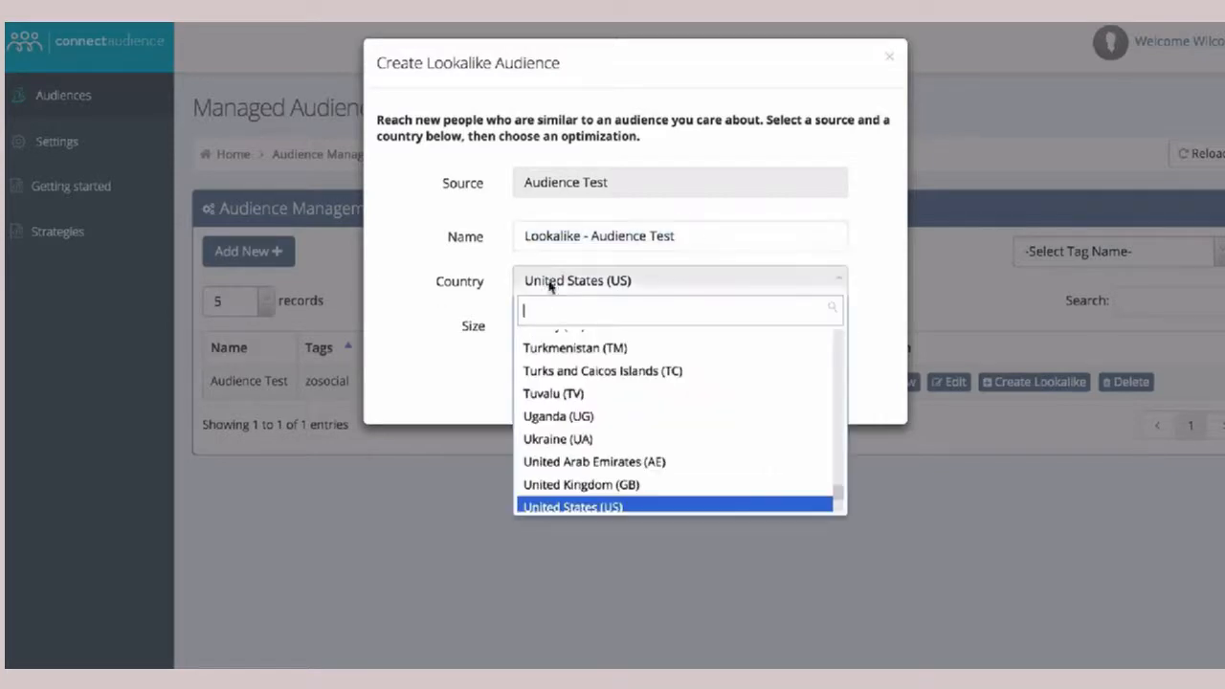
pyautogui.click(560, 292)
pyautogui.moveTo(518, 335); pyautogui.dragTo(485, 359)
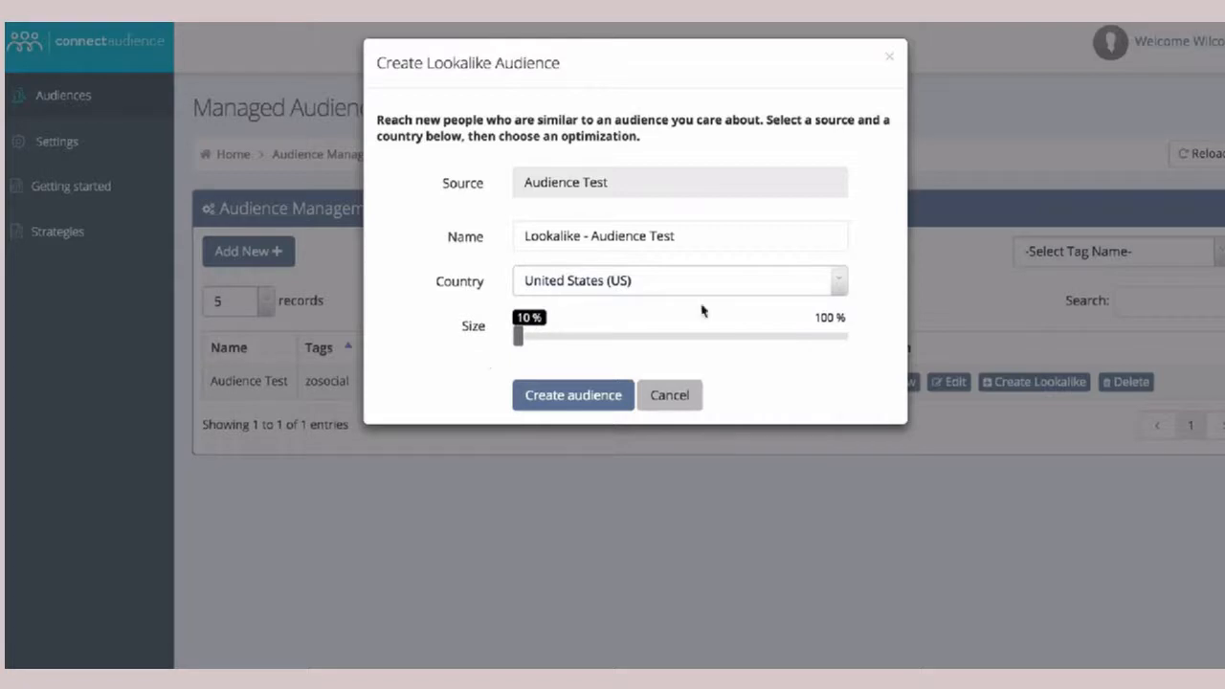
pyautogui.click(599, 403)
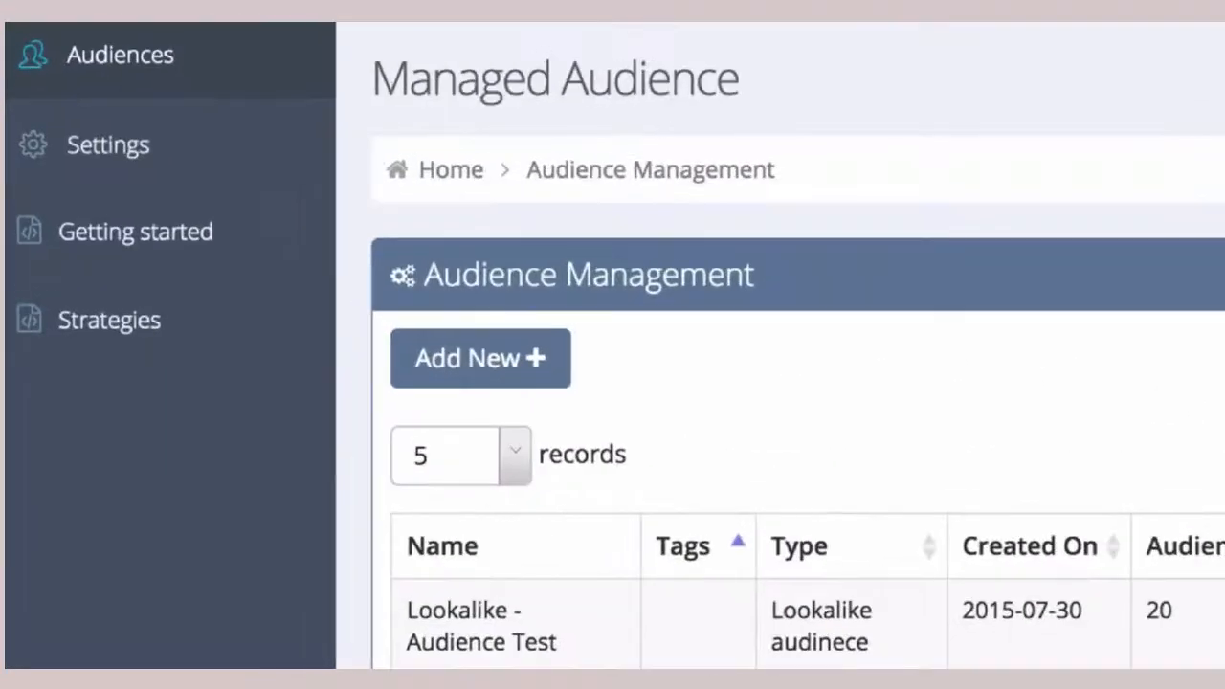
pyautogui.moveTo(124, 203)
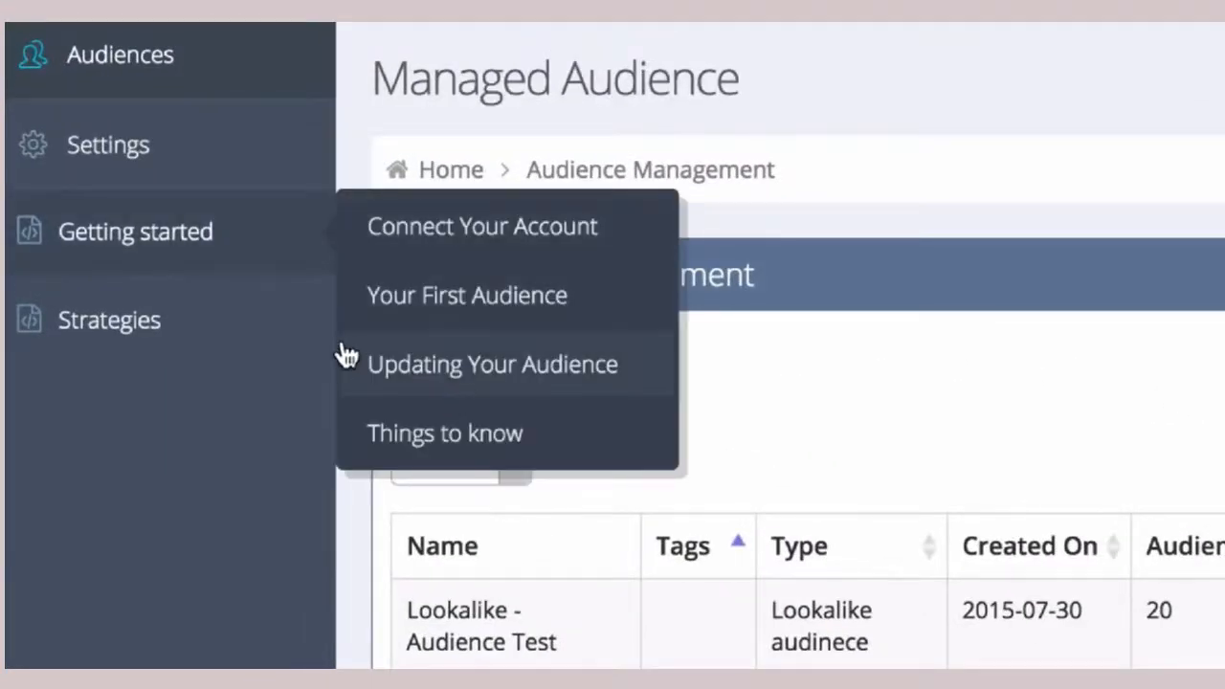
pyautogui.moveTo(335, 346)
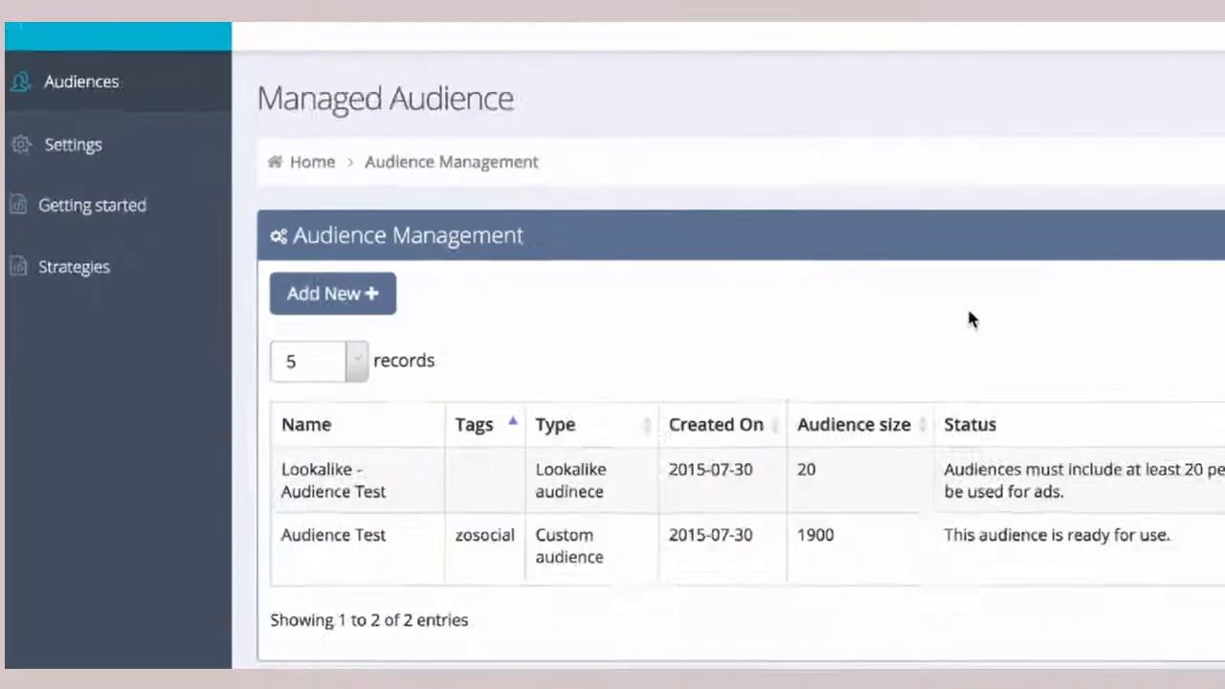